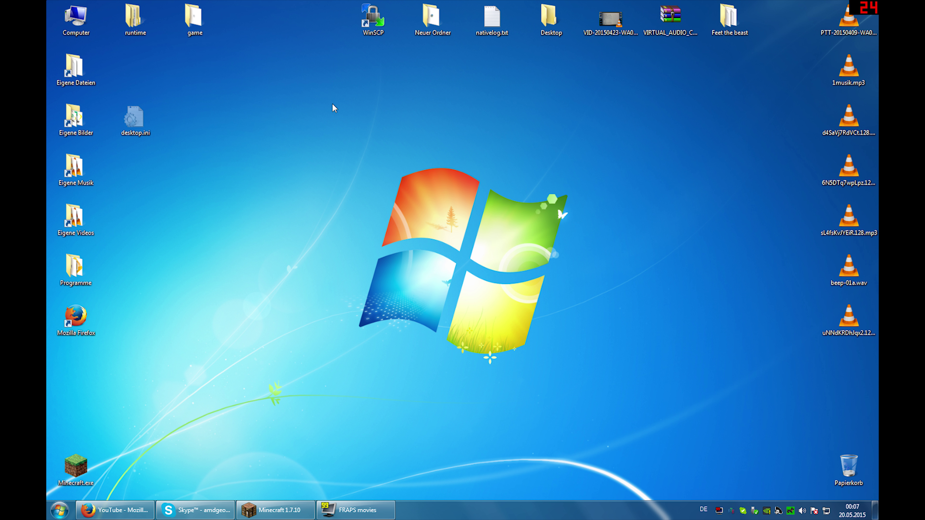
# Step: Switch to Firefox and search Google for "Win Patrol" in a new tab
pyautogui.moveTo(338, 122); pyautogui.dragTo(502, 240)
pyautogui.click(144, 509)
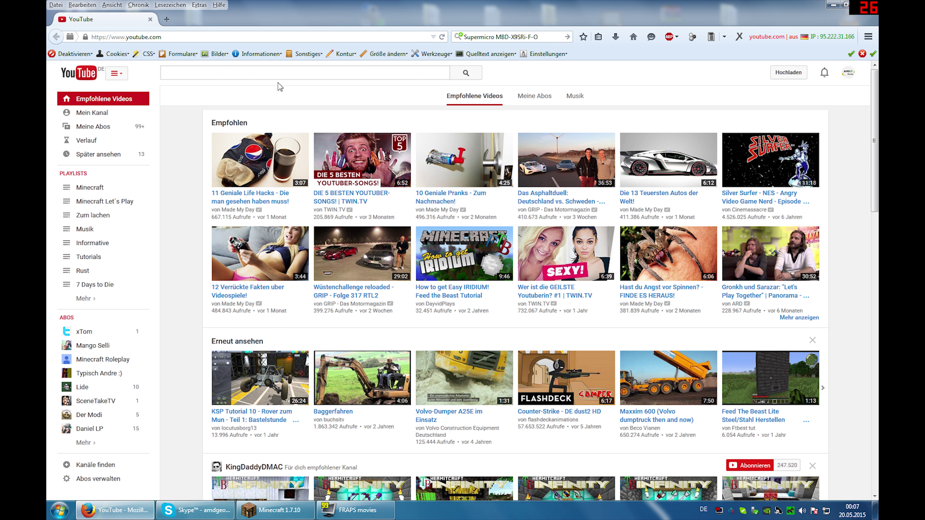
pyautogui.hotkey('ctrl', 't')
pyautogui.hotkey('ctrl', 'k')
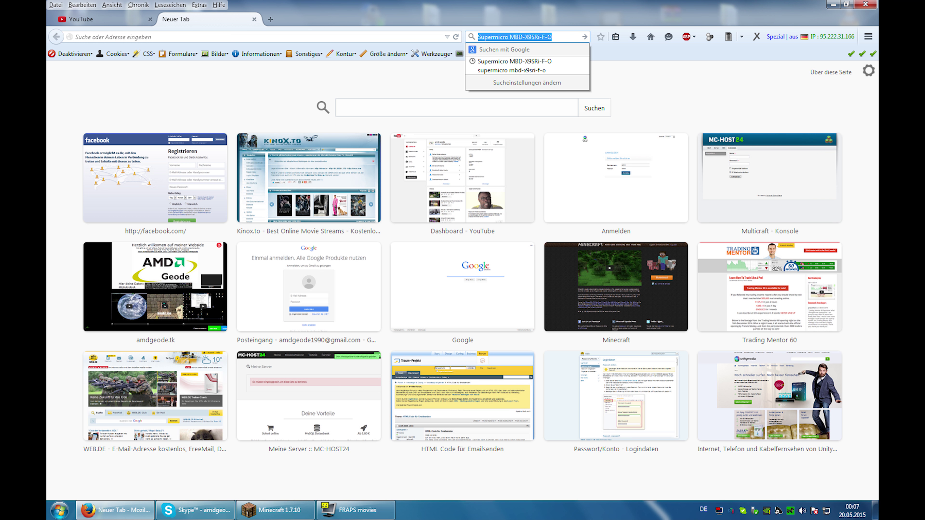
pyautogui.press('BackSpace')
pyautogui.press('Return')
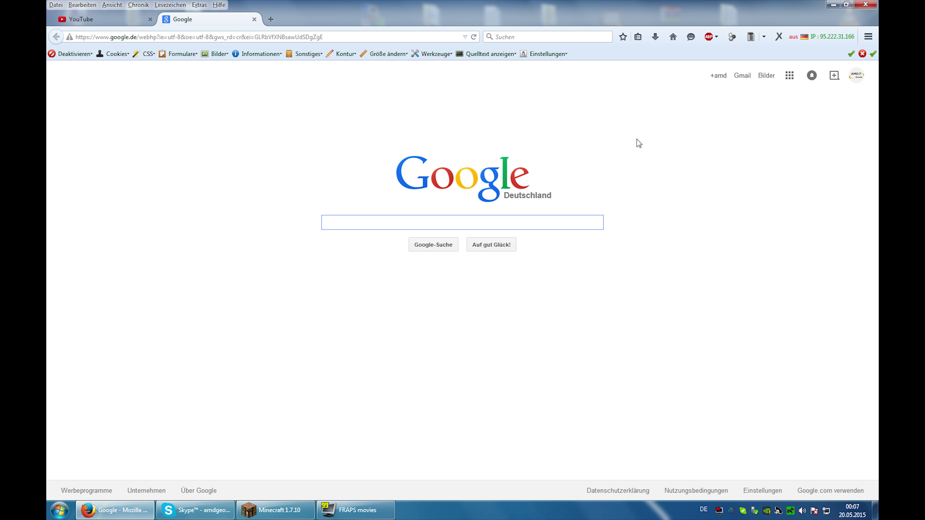
pyautogui.write('Win P')
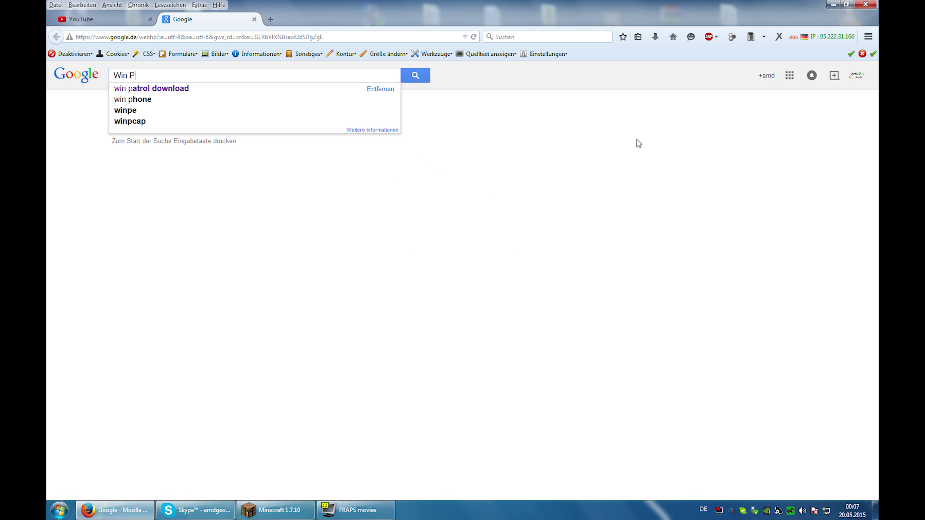
pyautogui.write('atrol')
pyautogui.press('Return')
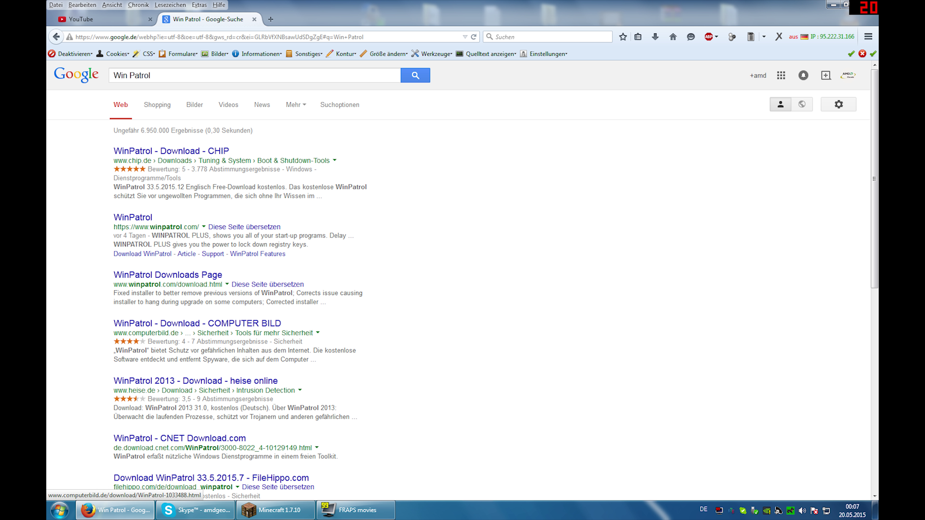
# Step: Open the WinPatrol Downloads Page from the search results and look through the offered FREE and PLUS downloads
pyautogui.click(145, 218)
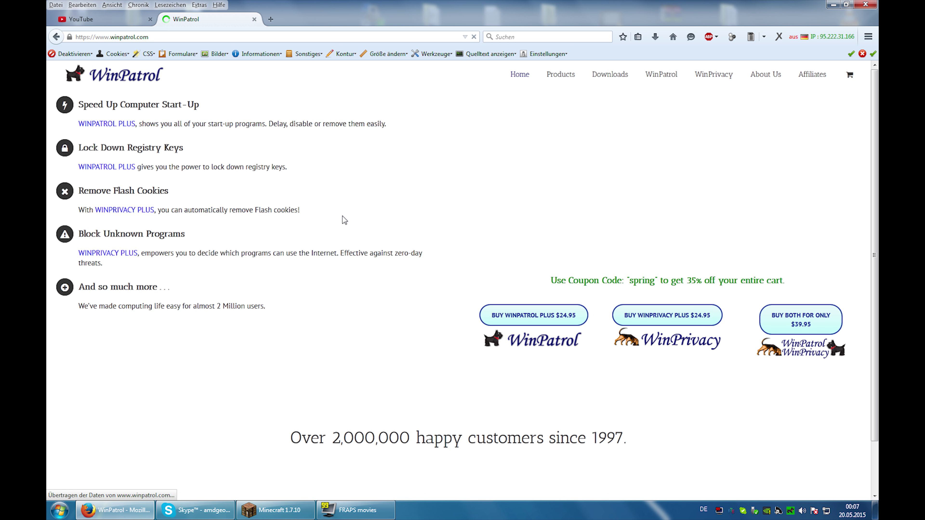
pyautogui.click(56, 37)
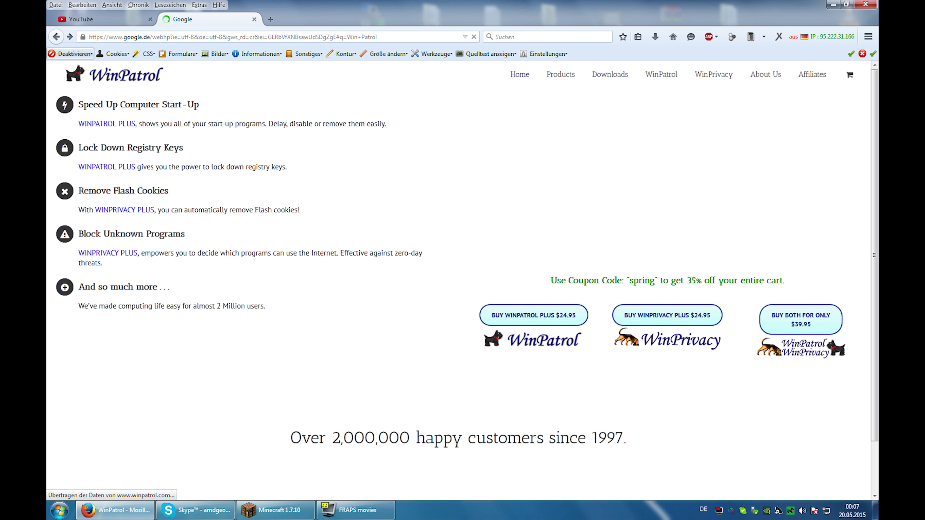
pyautogui.click(155, 273)
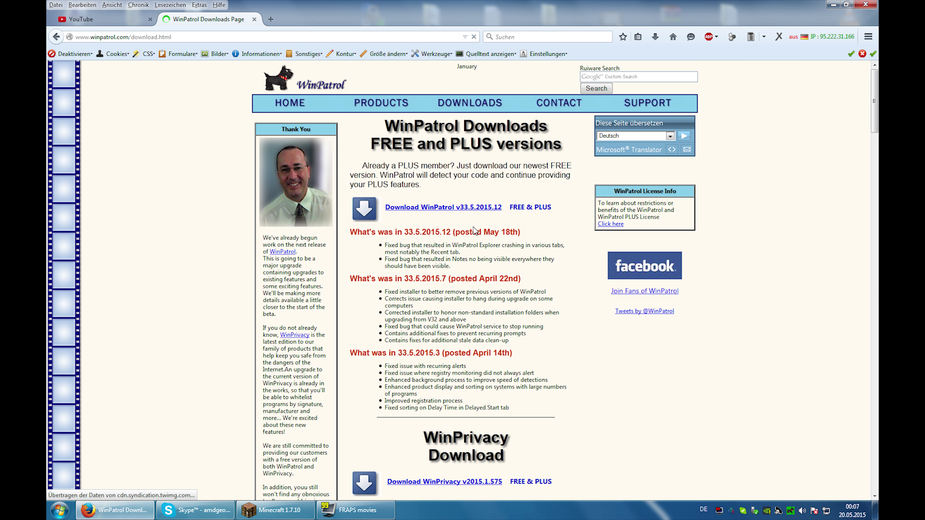
pyautogui.click(121, 37)
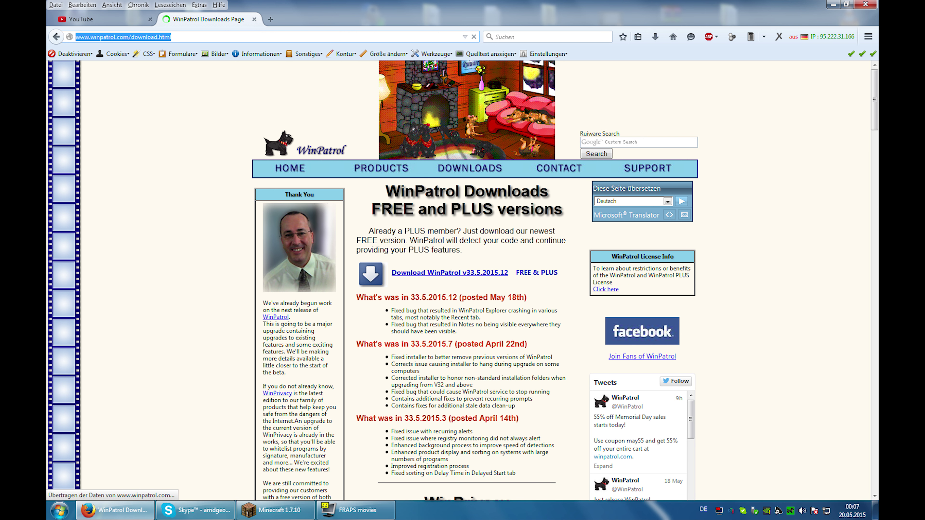
pyautogui.click(195, 206)
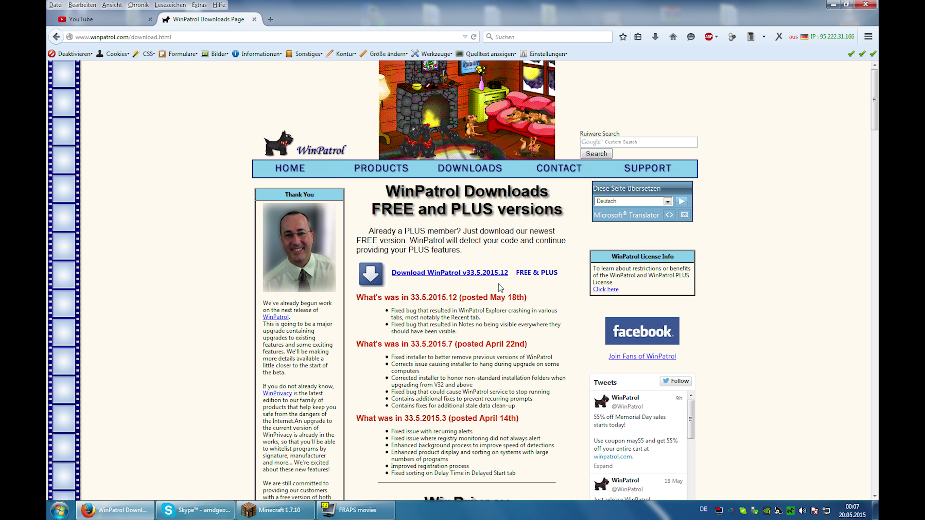
pyautogui.scroll(-10, 496, 286)
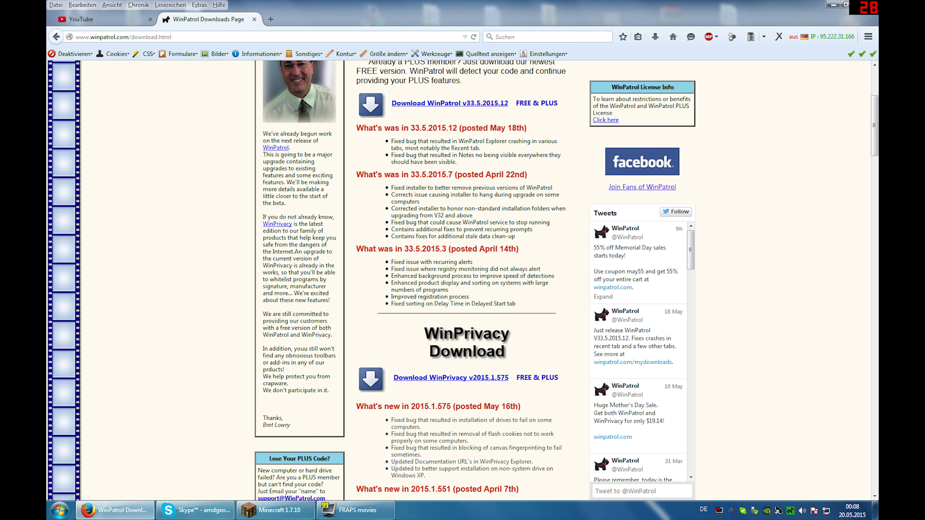
pyautogui.scroll(15, 401, 207)
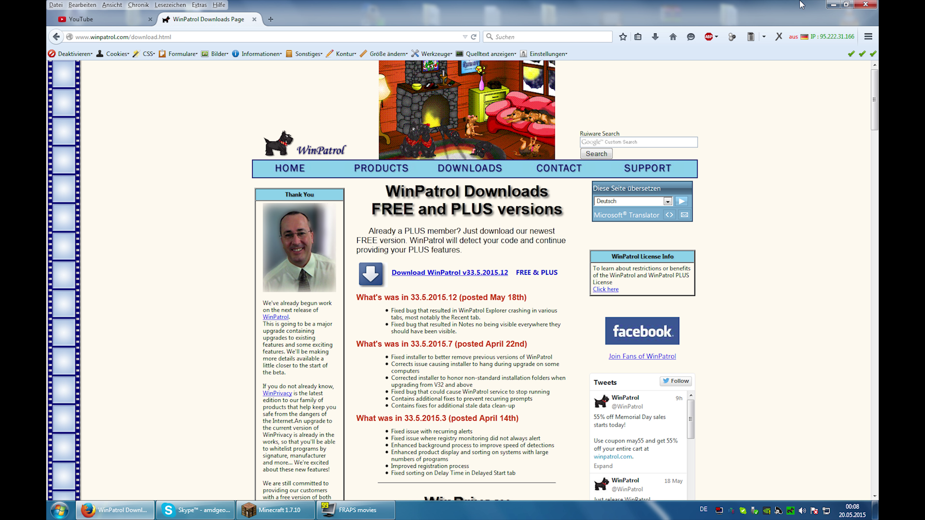
# Step: Show the desktop, open the running WinPatrol program and move its window toward the middle of the screen
pyautogui.press('super+d')
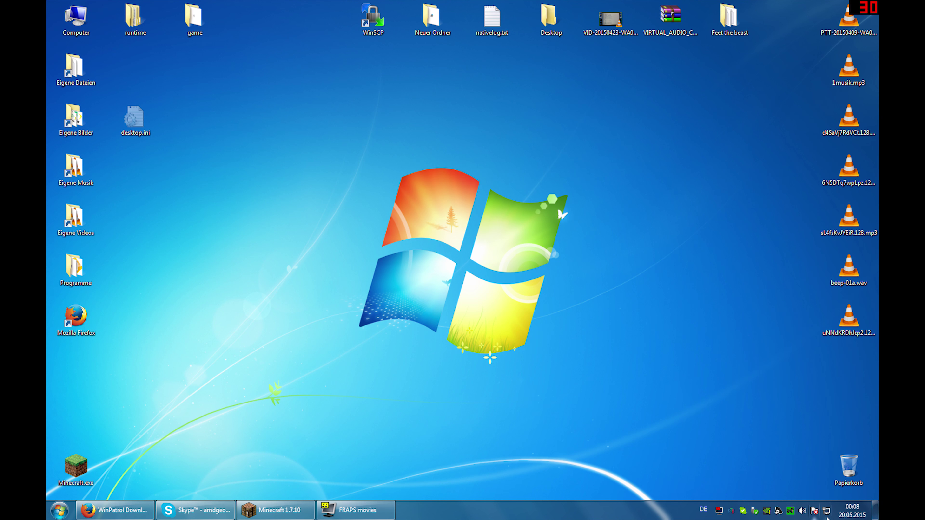
pyautogui.click(791, 511)
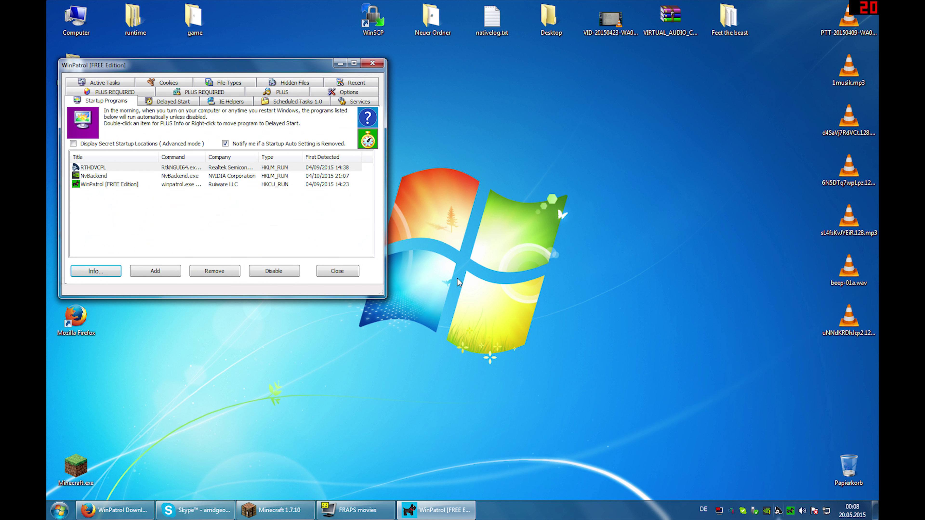
pyautogui.moveTo(301, 69); pyautogui.dragTo(605, 97)
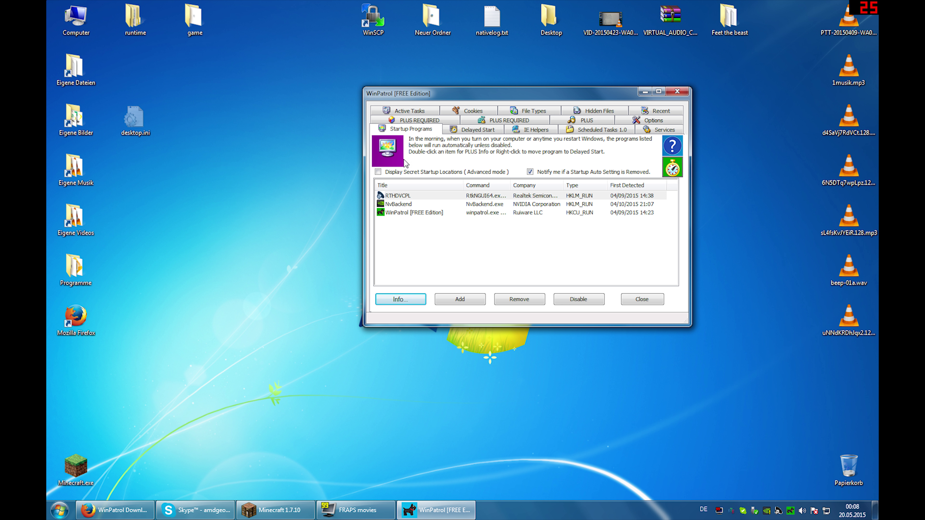
# Step: Examine the RTHDVCPL, NvBackend and WinPatrol entries among the startup programs and their startup locations
pyautogui.click(400, 198)
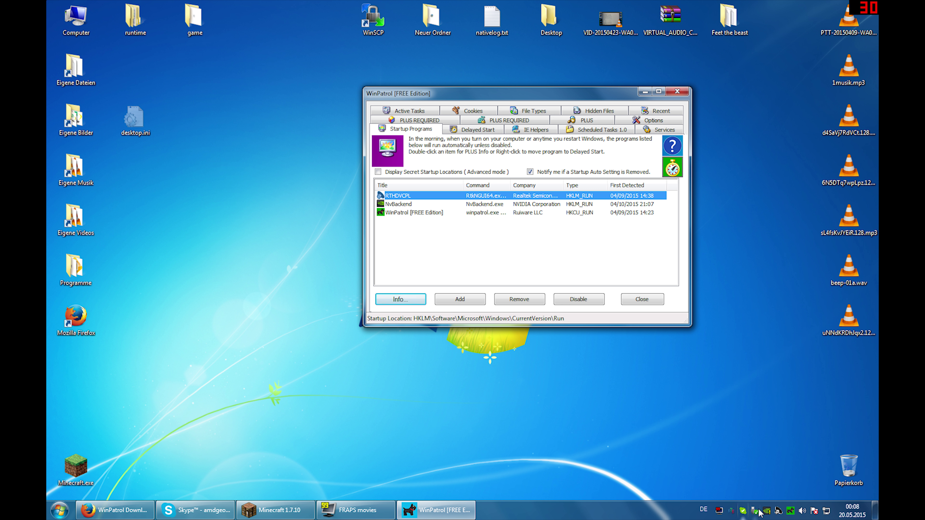
pyautogui.click(778, 511)
pyautogui.click(752, 345)
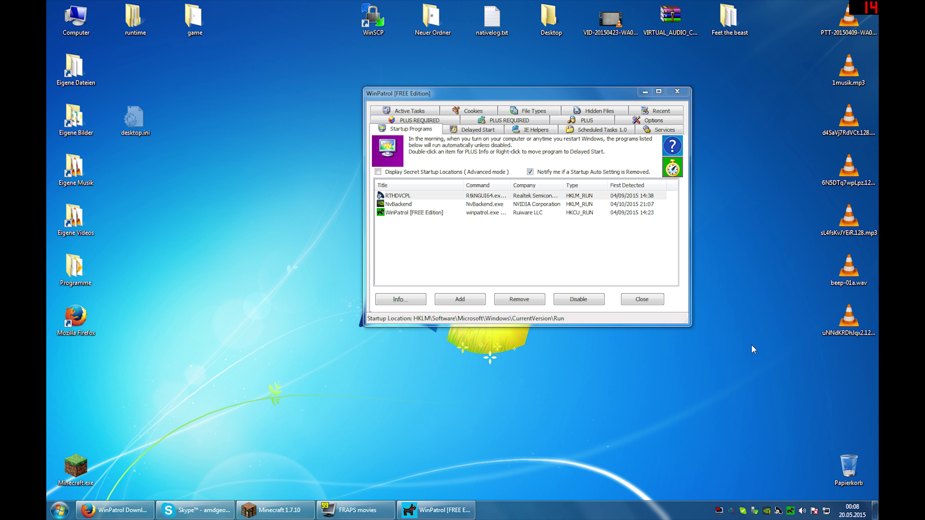
pyautogui.click(512, 234)
pyautogui.click(408, 206)
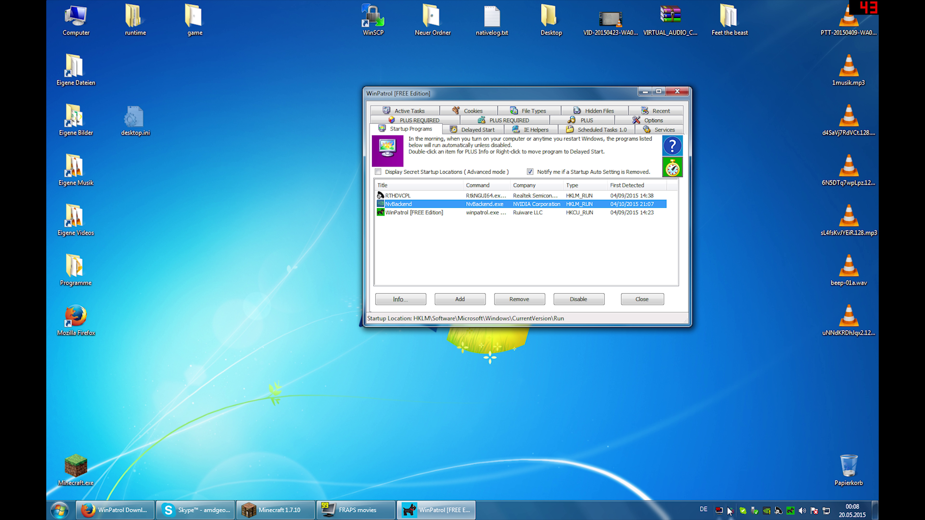
pyautogui.click(410, 213)
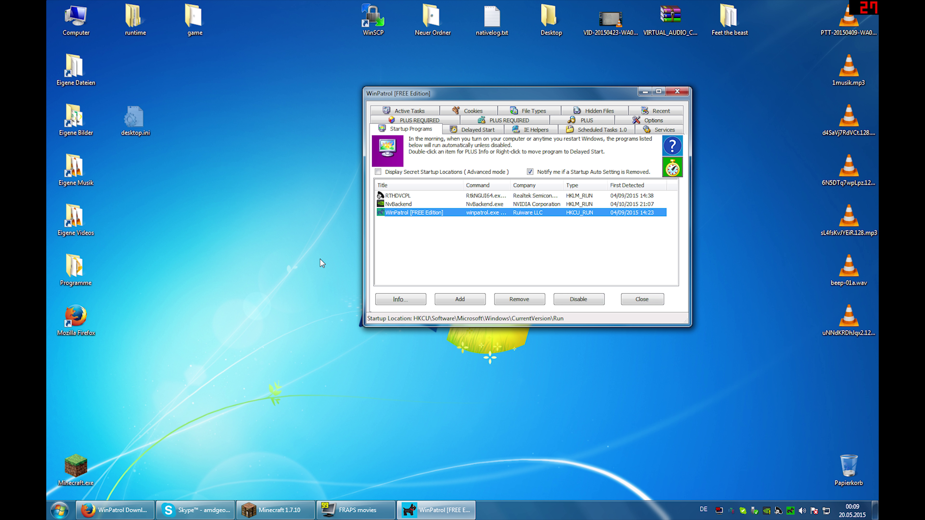
pyautogui.moveTo(458, 94); pyautogui.dragTo(412, 126)
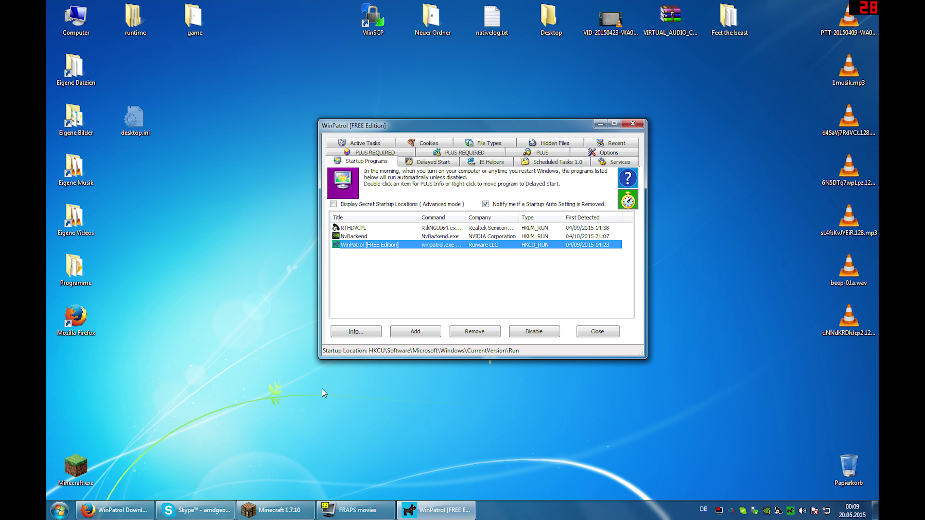
# Step: Compare WinPatrol's delayed start list with its startup programs list
pyautogui.click(432, 162)
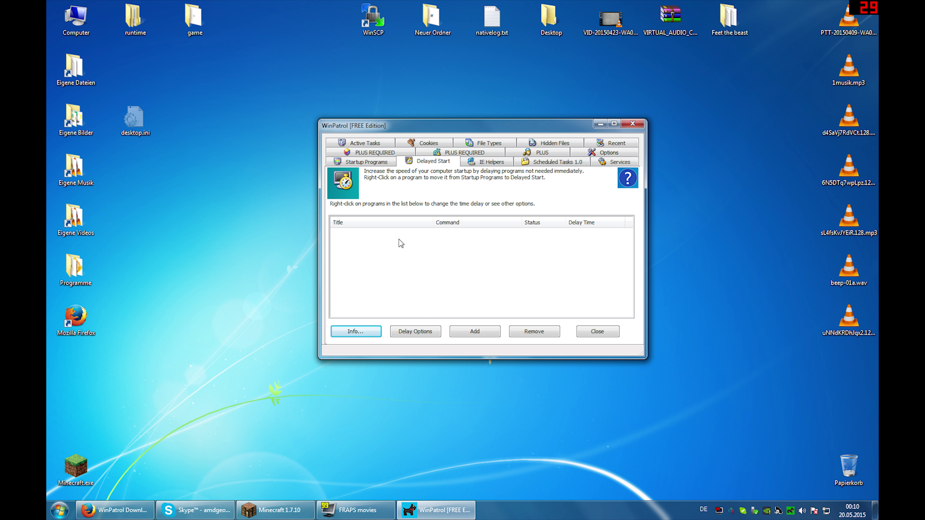
pyautogui.click(370, 161)
pyautogui.click(430, 163)
pyautogui.click(366, 162)
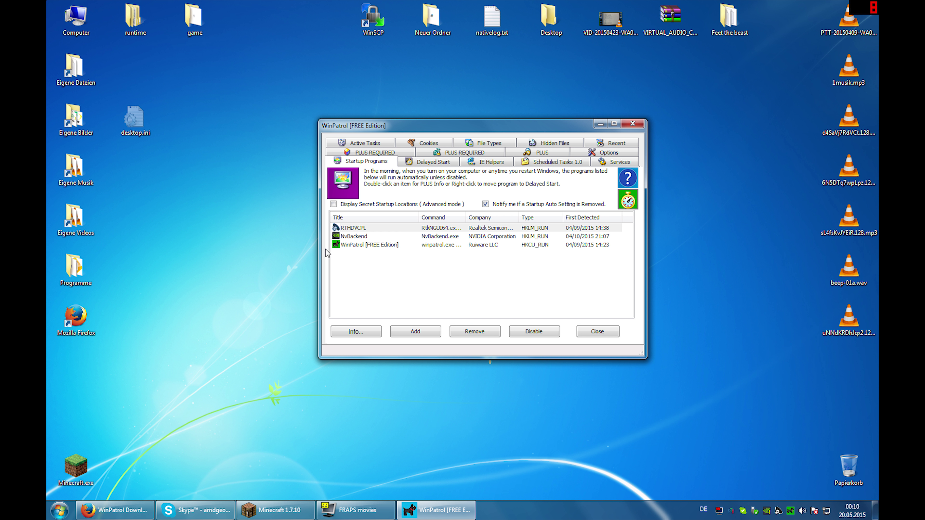
# Step: Check the IE Helpers for removable entries and view the Scheduled Tasks 1.0 list
pyautogui.click(451, 162)
pyautogui.click(473, 163)
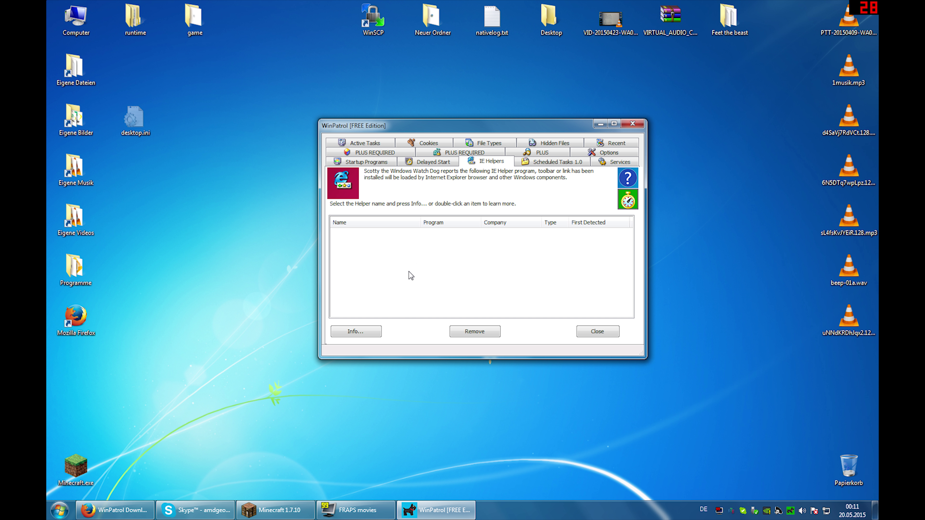
pyautogui.click(475, 331)
pyautogui.click(563, 163)
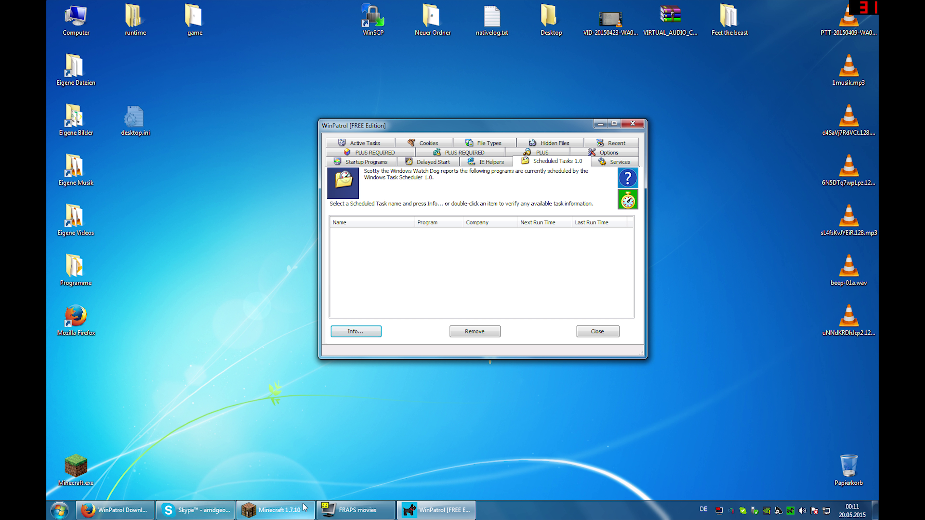
pyautogui.moveTo(326, 495)
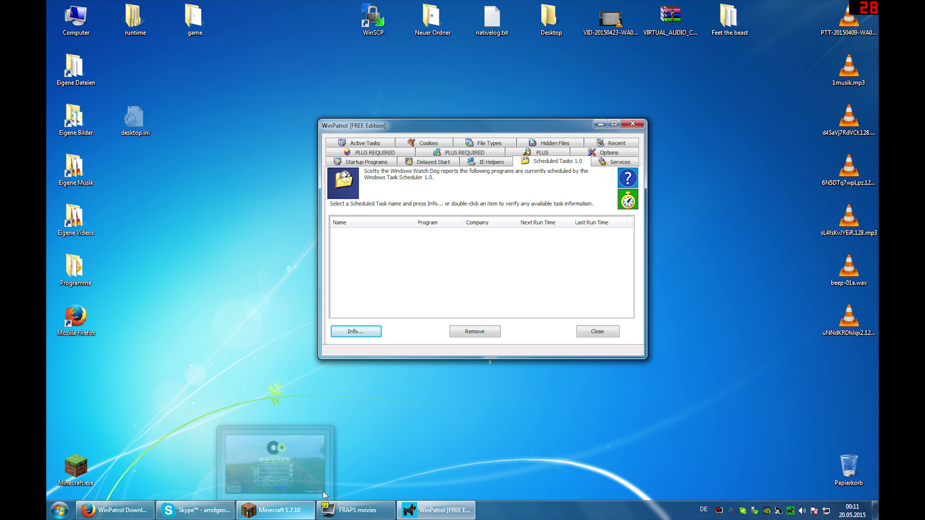
# Step: View the installed non-Microsoft services sorted by title and check the actions available for AdobeUpdateService
pyautogui.click(615, 162)
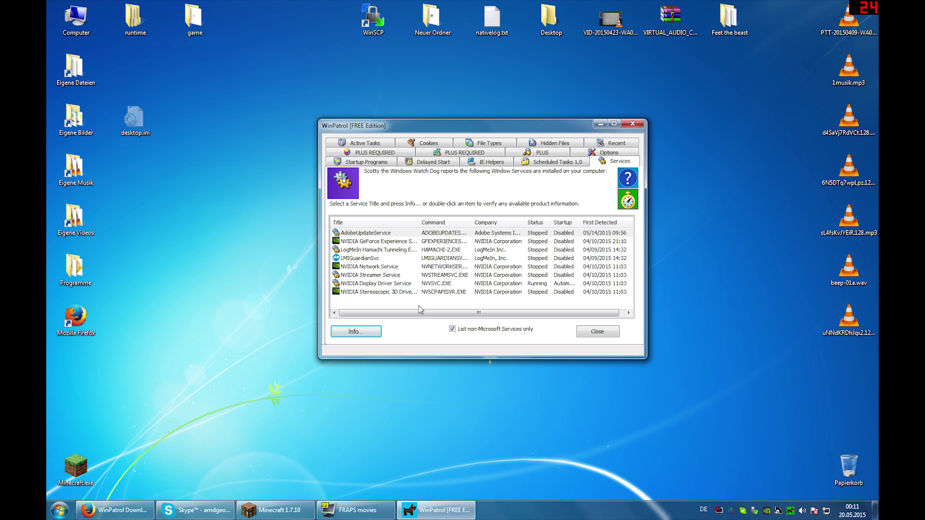
pyautogui.click(368, 224)
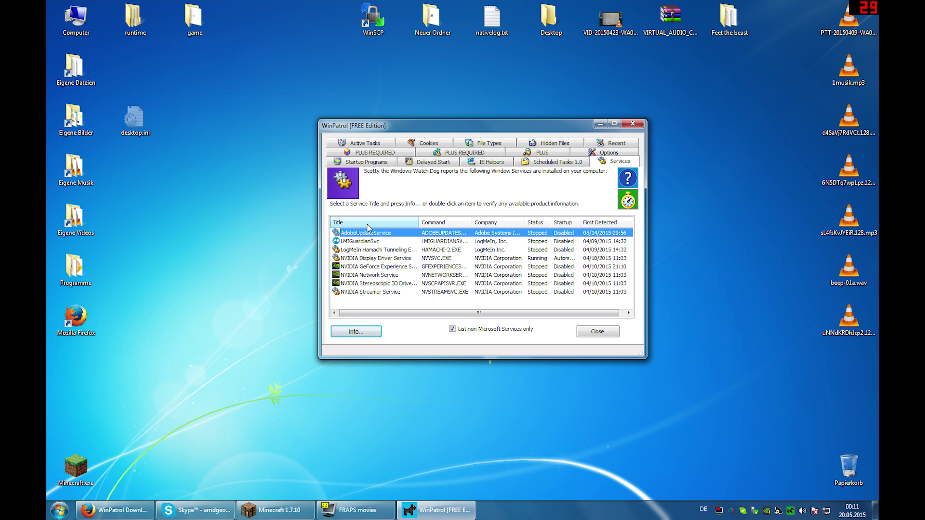
pyautogui.click(372, 235)
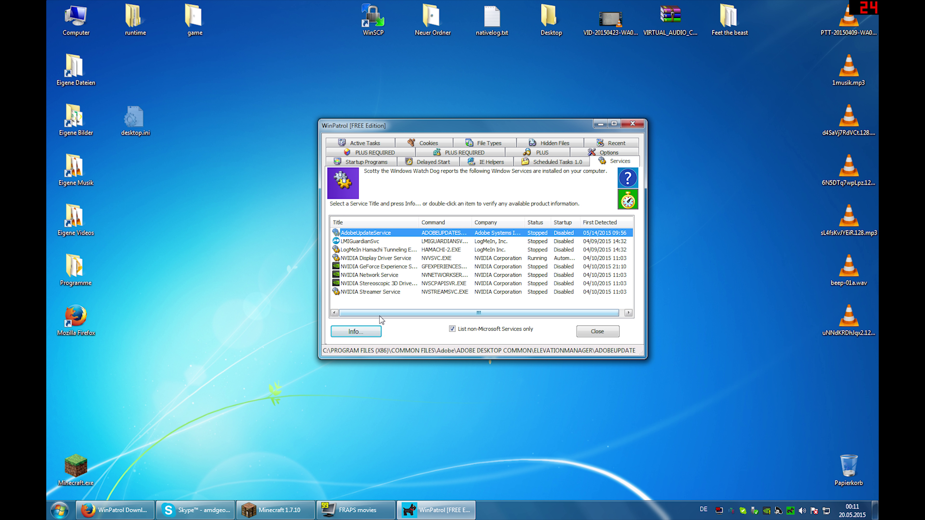
pyautogui.rightClick(368, 234)
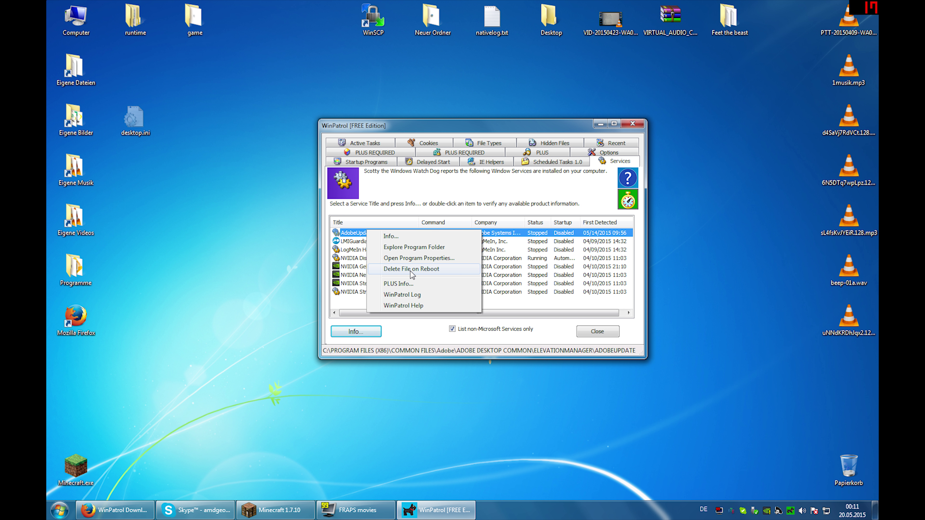
pyautogui.click(351, 302)
# Step: Inspect the NVIDIA services and the LogMeIn Hamachi Tunneling service, including their program paths, status and startup type
pyautogui.click(370, 294)
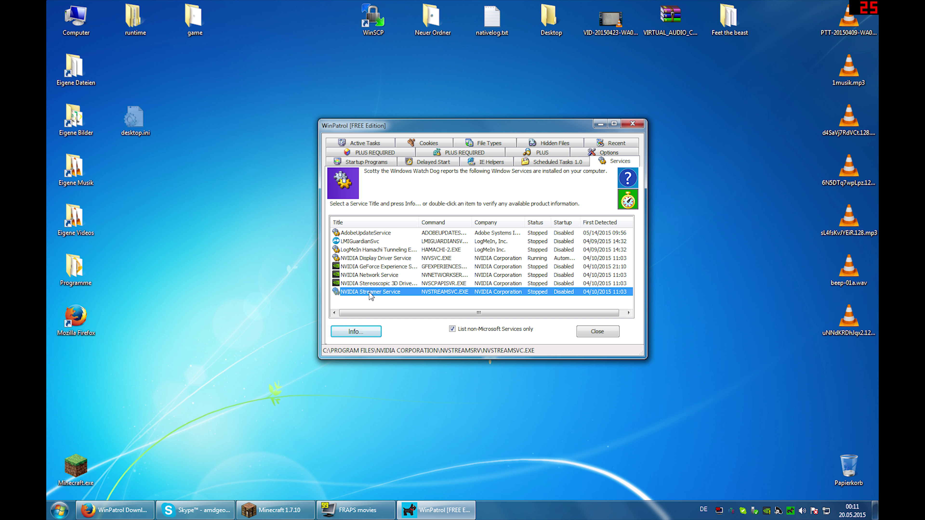
pyautogui.click(374, 283)
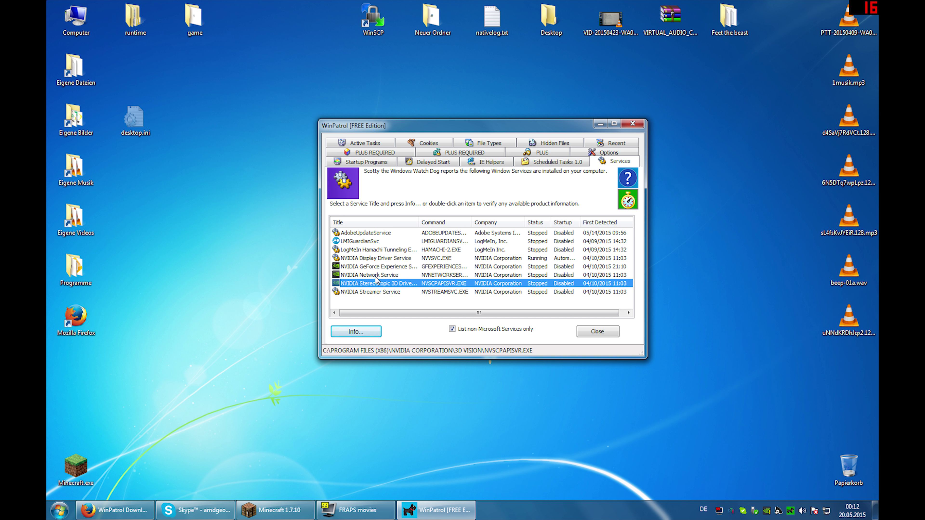
pyautogui.click(380, 267)
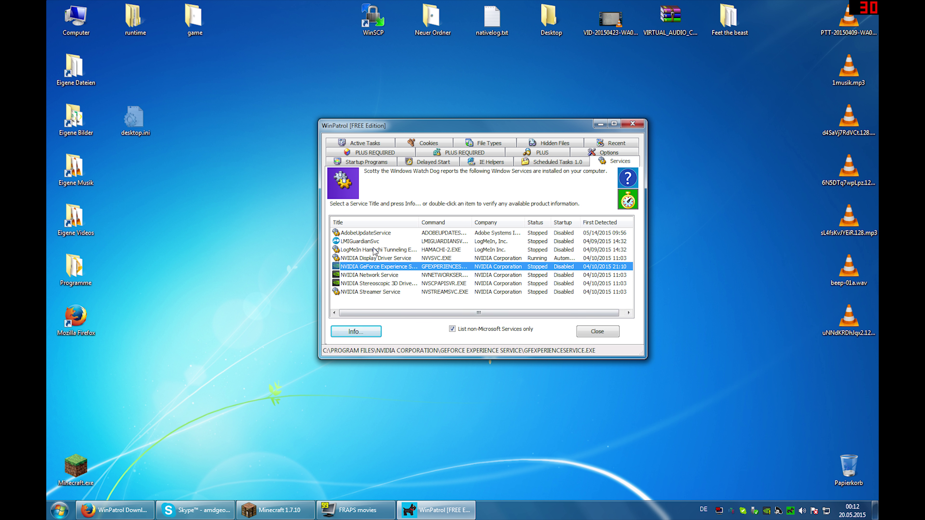
pyautogui.click(378, 258)
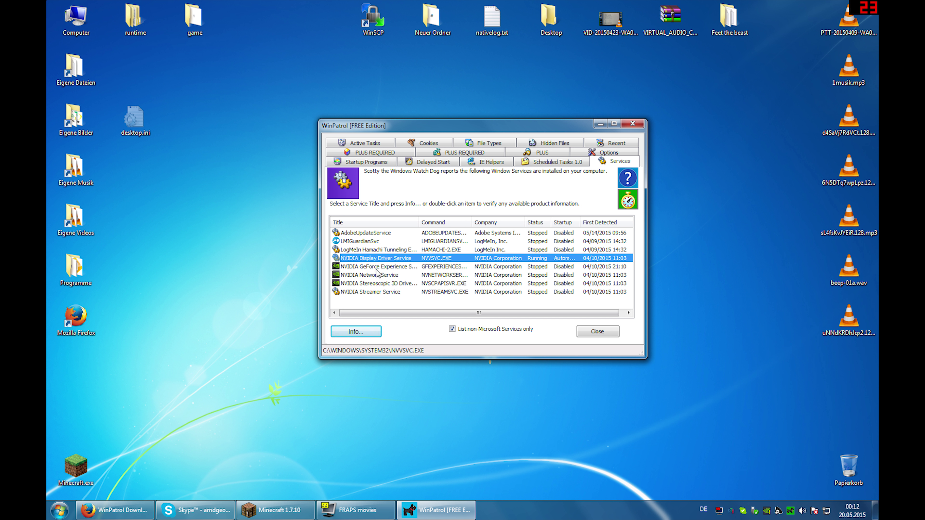
pyautogui.click(357, 252)
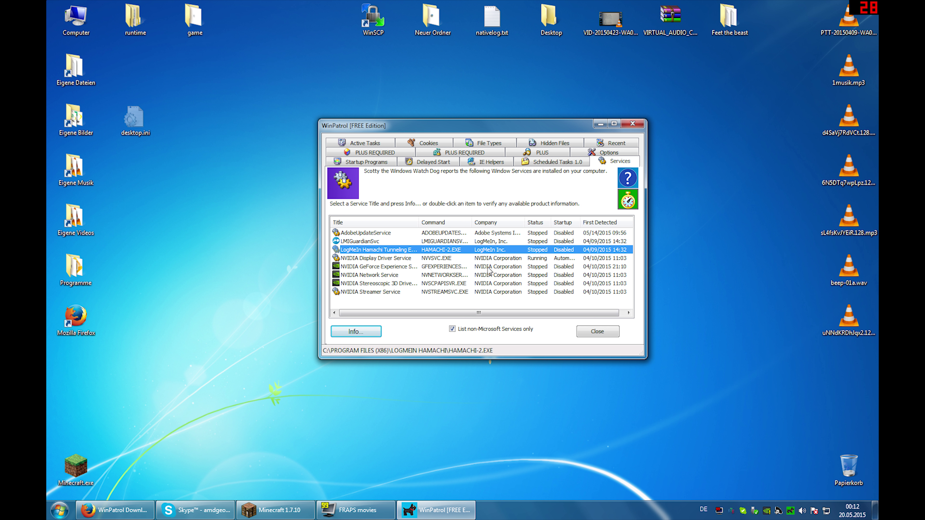
pyautogui.click(491, 259)
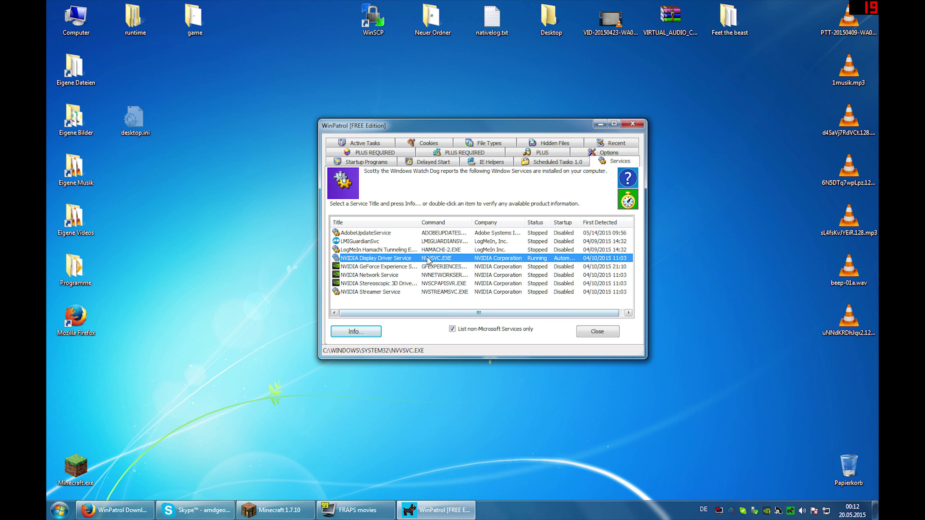
# Step: Check the actions available for LMIGuardianSvc and the Adobe Flash Player entry among the active tasks, closing WinPatrol when finished
pyautogui.rightClick(414, 241)
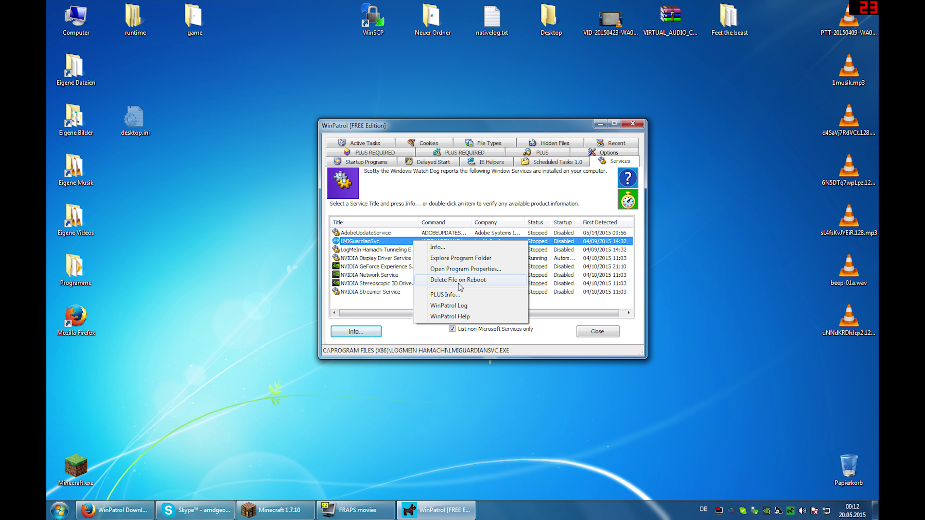
pyautogui.click(563, 313)
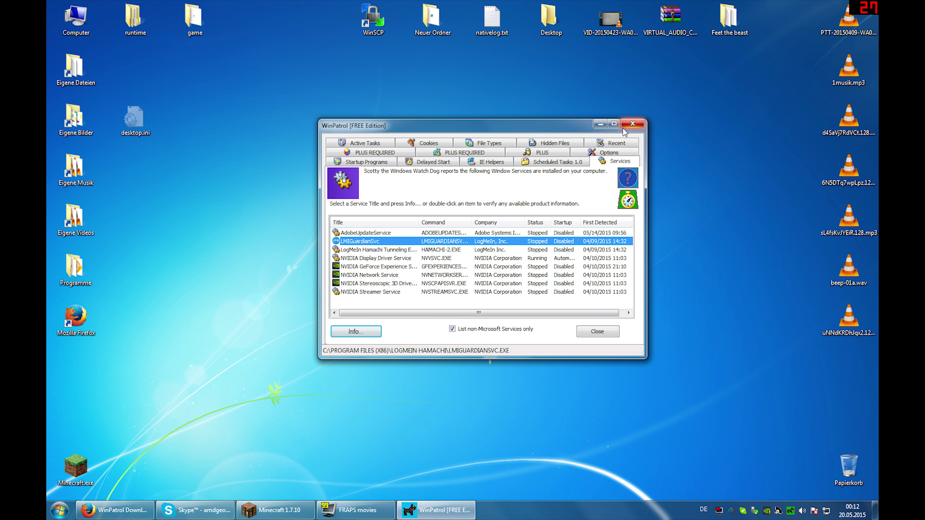
pyautogui.click(365, 143)
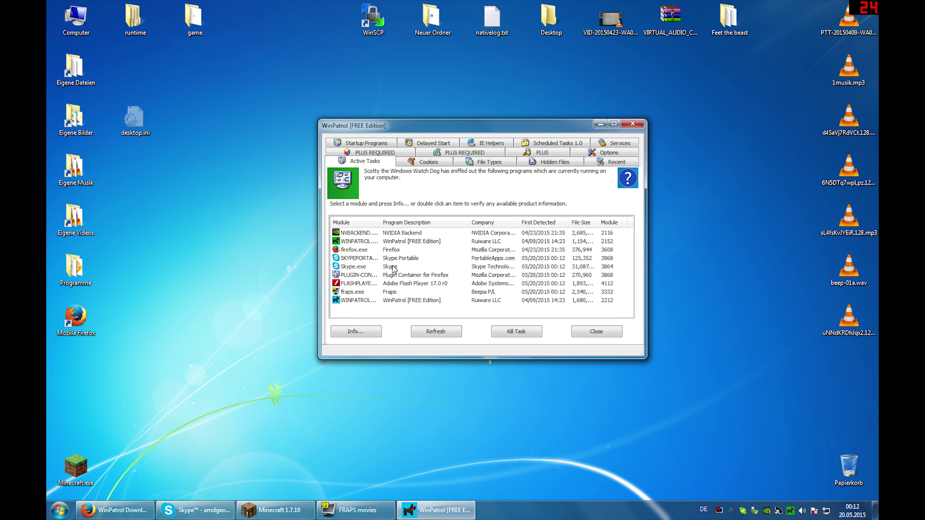
pyautogui.click(429, 285)
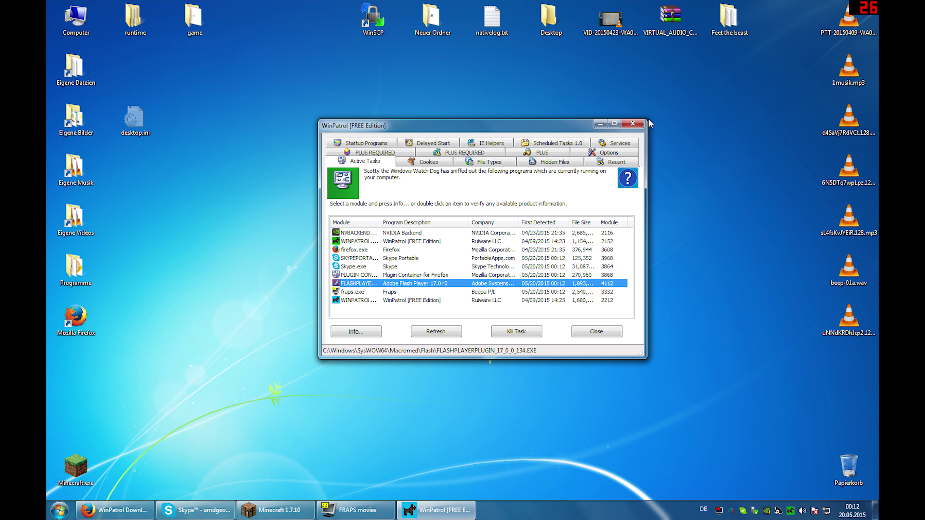
pyautogui.click(633, 124)
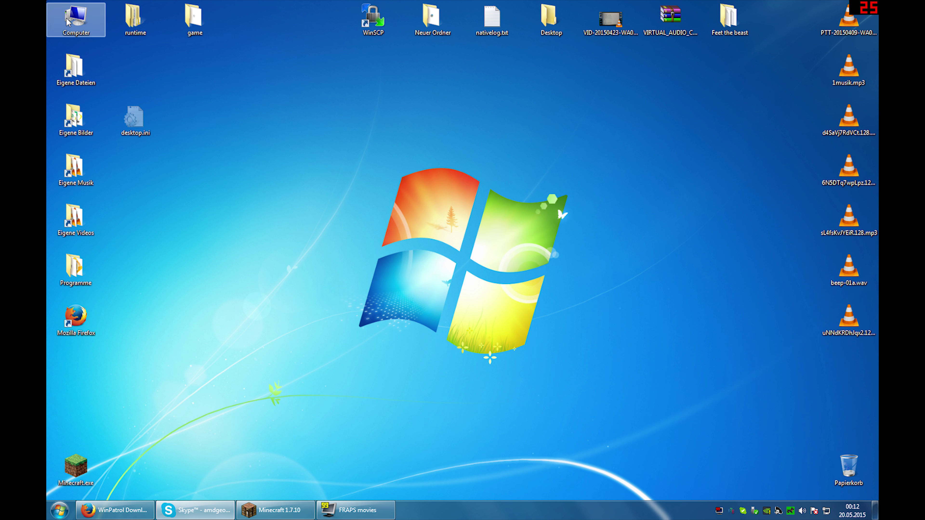
# Step: Open Computer from the desktop and select the drive Lokaler Datenträger (C:)
pyautogui.click(66, 21)
pyautogui.click(237, 83)
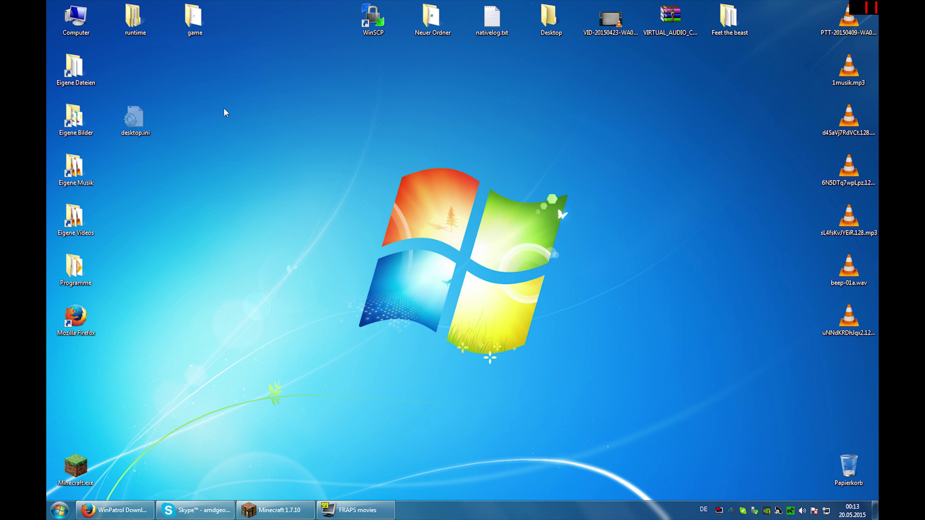
pyautogui.doubleClick(85, 33)
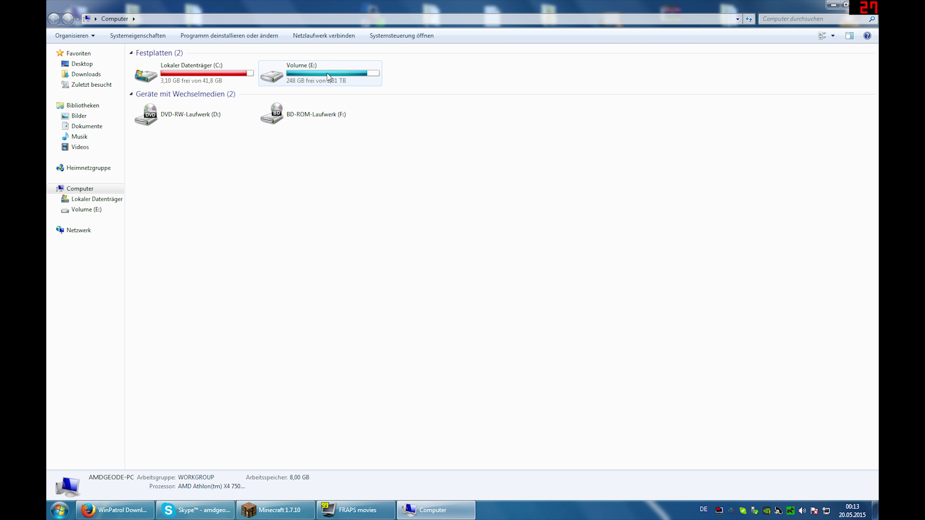
pyautogui.click(217, 85)
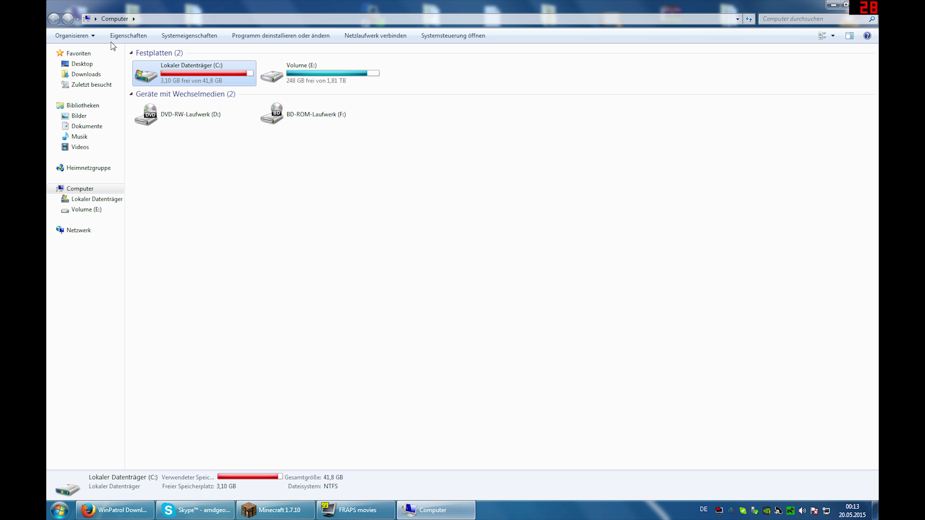
# Step: Open the Dienste console from Verwaltung in the Systemsteuerung
pyautogui.click(438, 36)
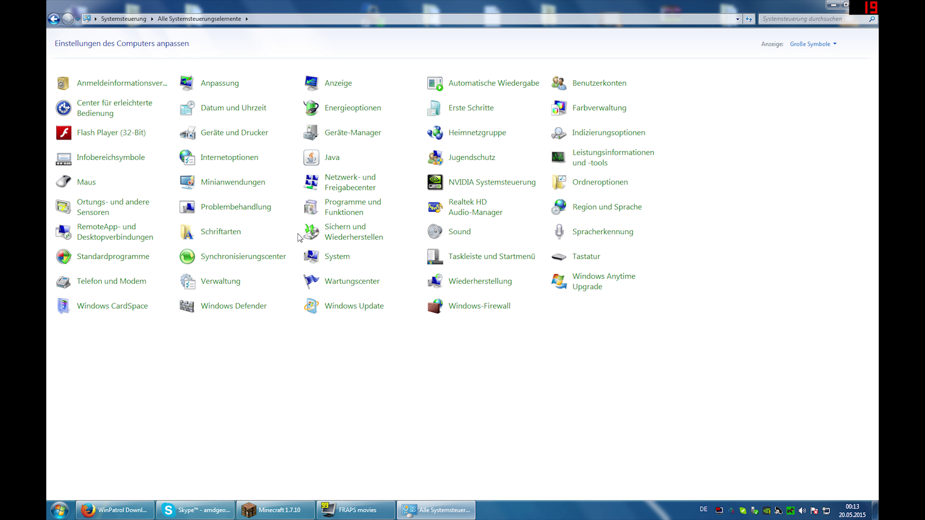
pyautogui.click(233, 286)
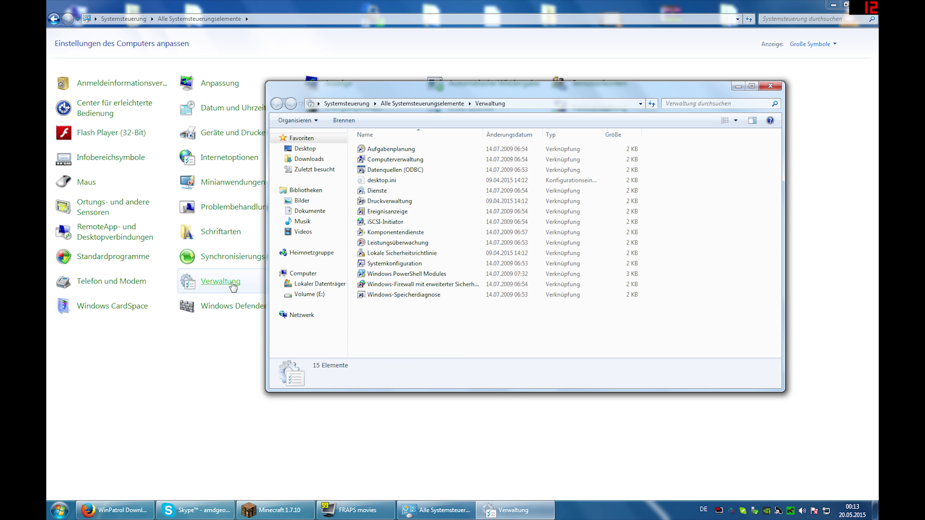
pyautogui.doubleClick(499, 94)
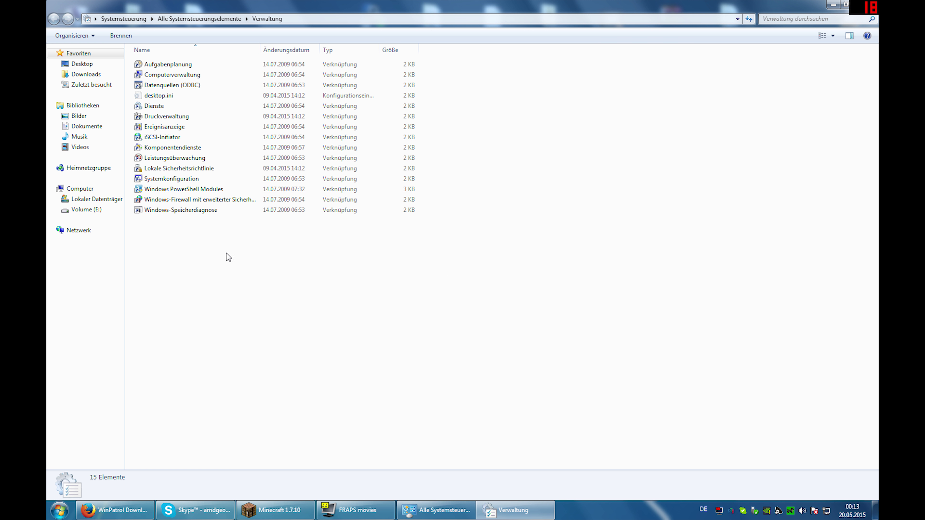
pyautogui.click(171, 106)
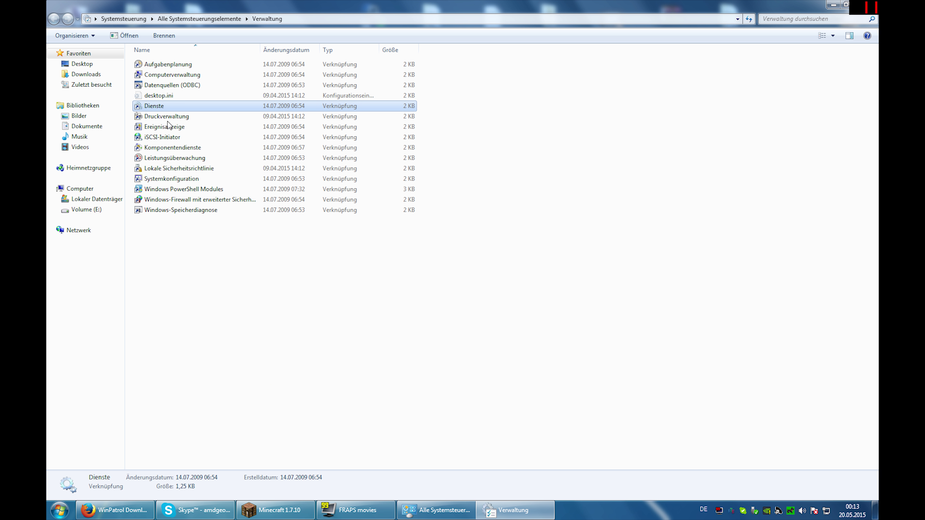
pyautogui.doubleClick(175, 107)
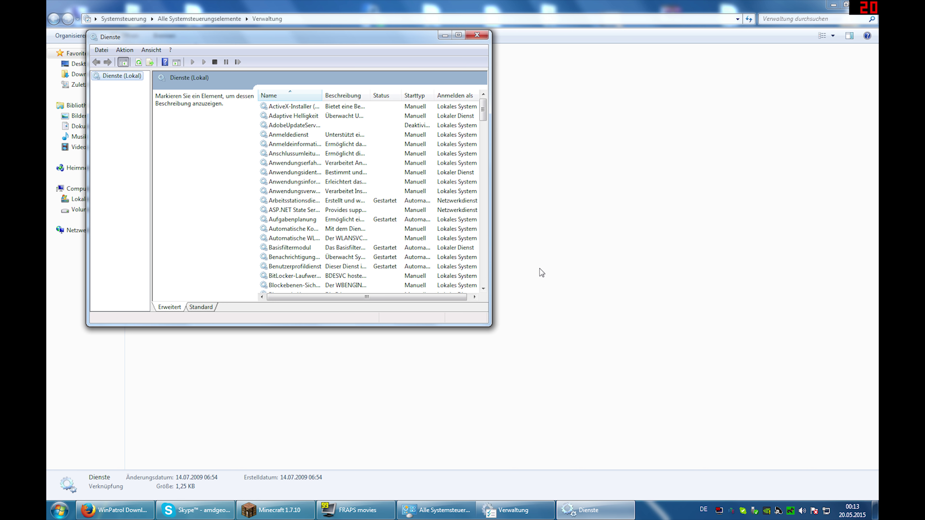
# Step: Maximize the Dienste window and widen the Name and Beschreibung columns so the service names and descriptions are readable
pyautogui.doubleClick(388, 38)
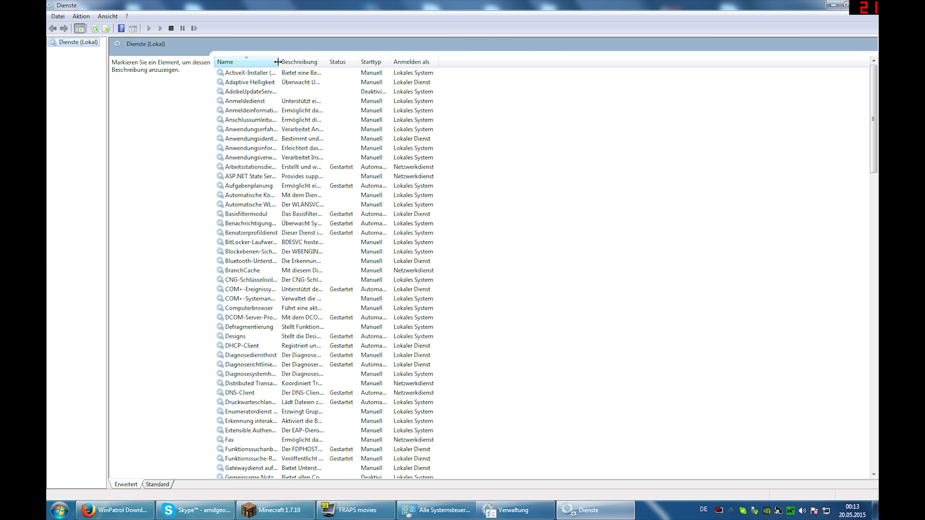
pyautogui.moveTo(281, 62); pyautogui.dragTo(511, 67)
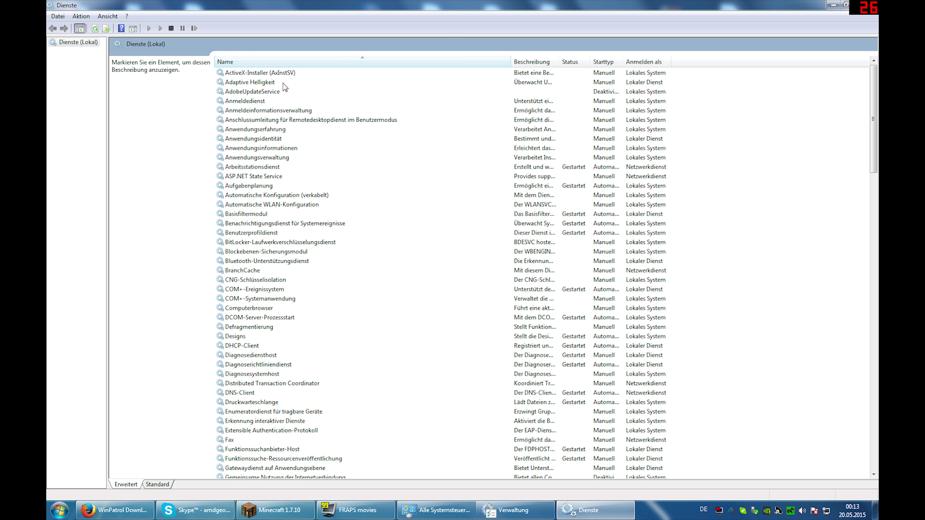
pyautogui.moveTo(558, 61); pyautogui.dragTo(658, 61)
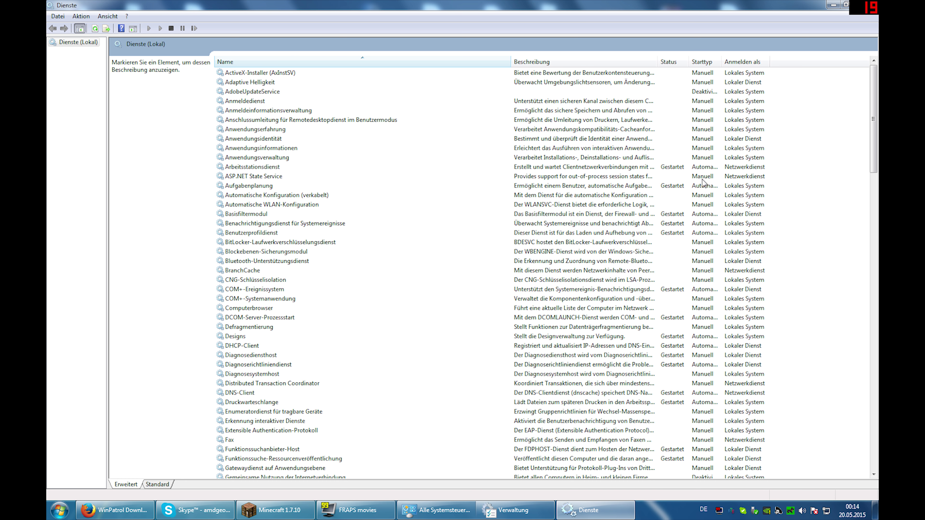
# Step: View the details of the ActiveX-Installer and AdobeUpdateService entries in the services list
pyautogui.click(706, 186)
pyautogui.click(461, 73)
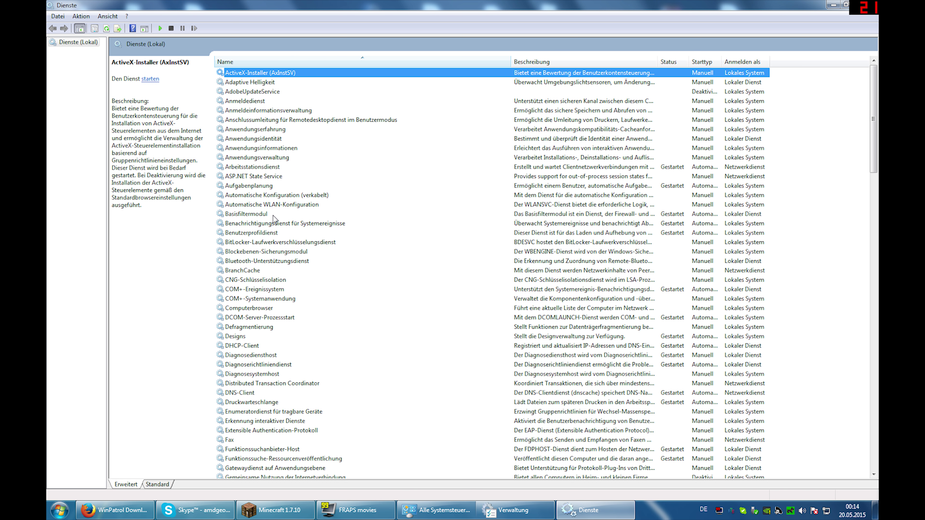
pyautogui.click(268, 94)
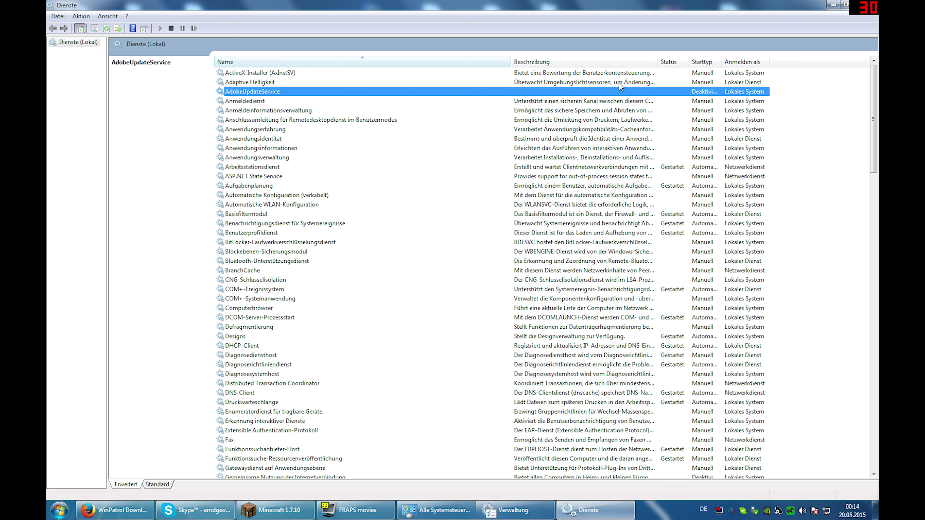
# Step: Open the properties of AdobeUpdateService and review the available Starttyp options
pyautogui.rightClick(283, 96)
pyautogui.rightClick(275, 91)
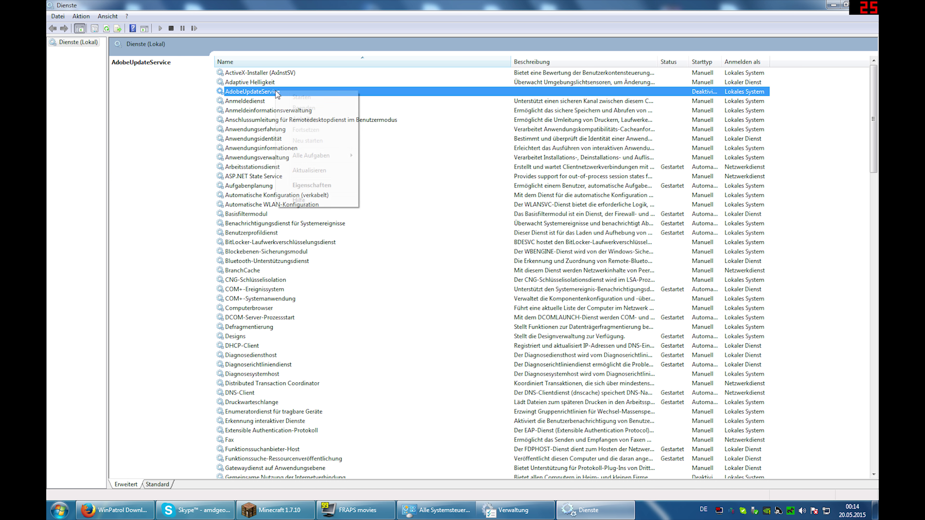
pyautogui.click(311, 185)
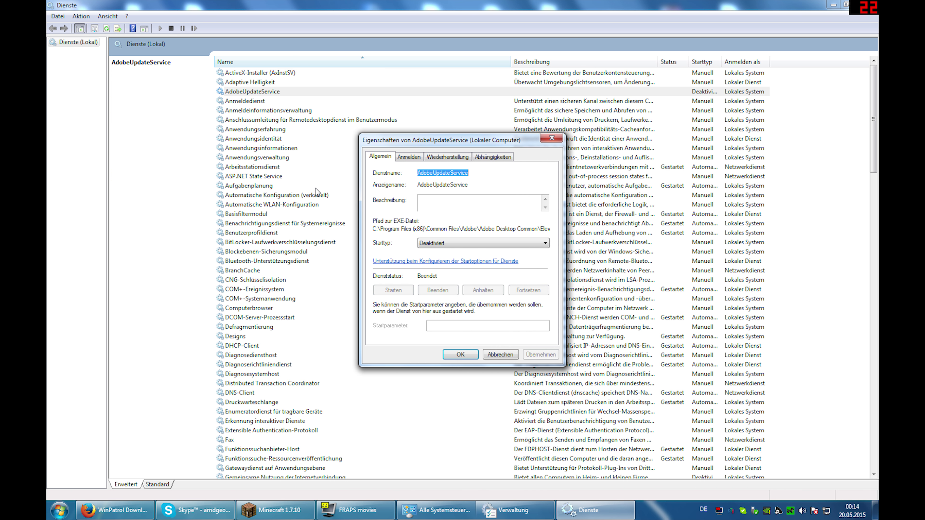
pyautogui.click(490, 243)
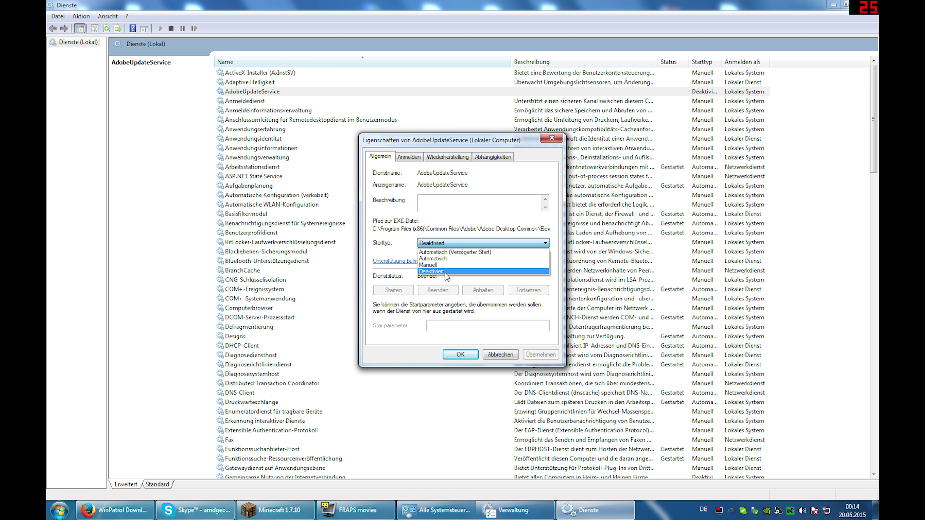
pyautogui.click(479, 210)
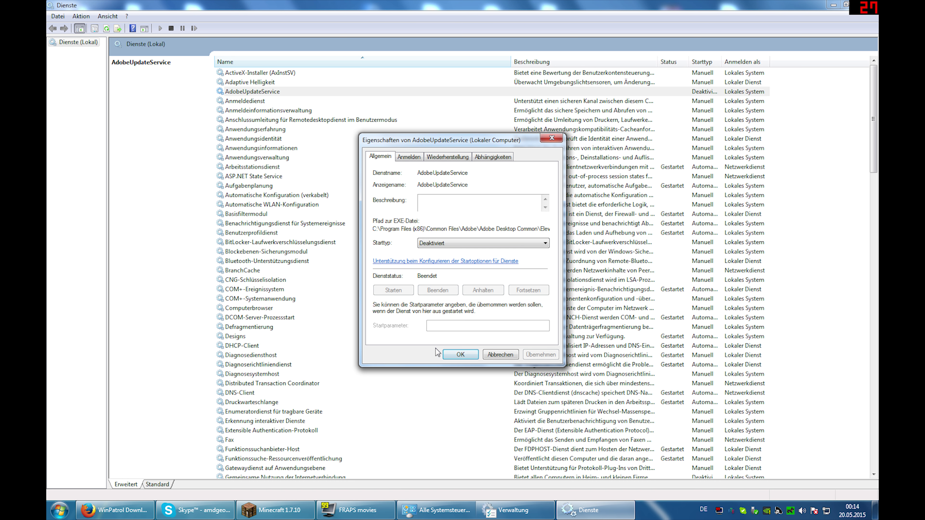
# Step: Set the Starttyp of AdobeUpdateService to Deaktiviert, apply it and close the properties
pyautogui.click(475, 243)
pyautogui.click(450, 273)
pyautogui.click(547, 354)
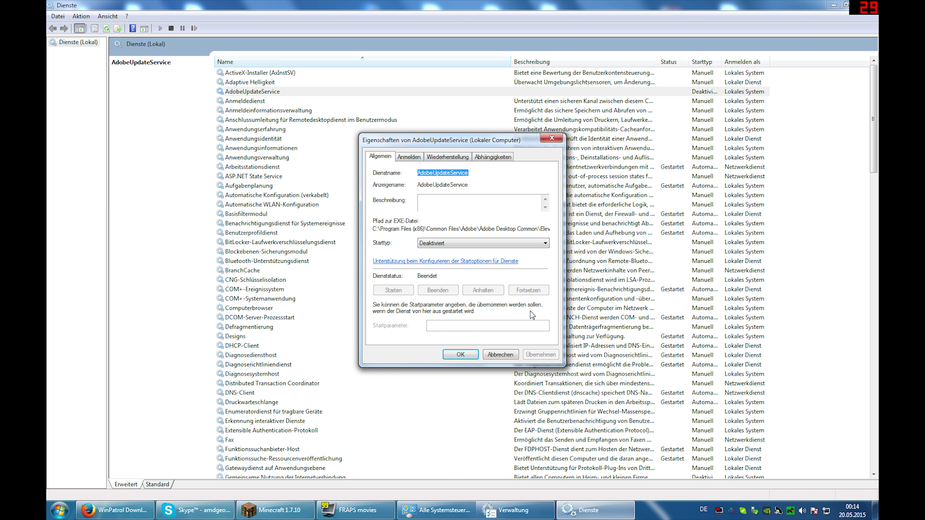
pyautogui.click(475, 241)
pyautogui.click(452, 270)
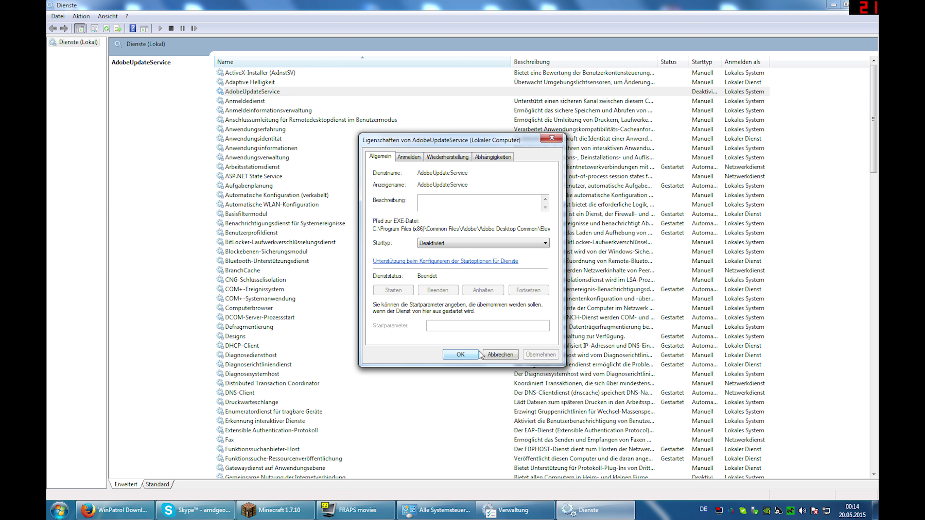
pyautogui.click(498, 356)
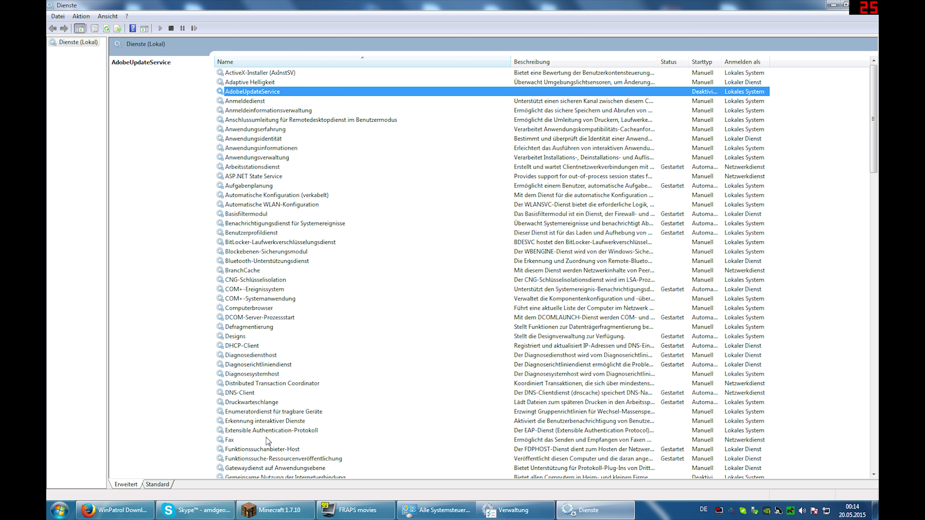
# Step: Set the Starttyp of the Druckwarteschlange service to Deaktiviert, apply it and stop the running service
pyautogui.click(256, 402)
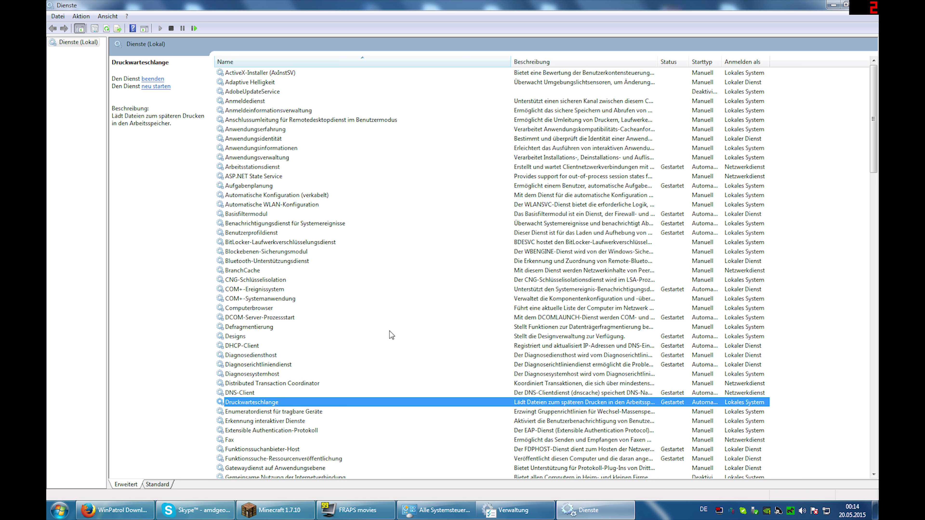
pyautogui.scroll(-6, 388, 334)
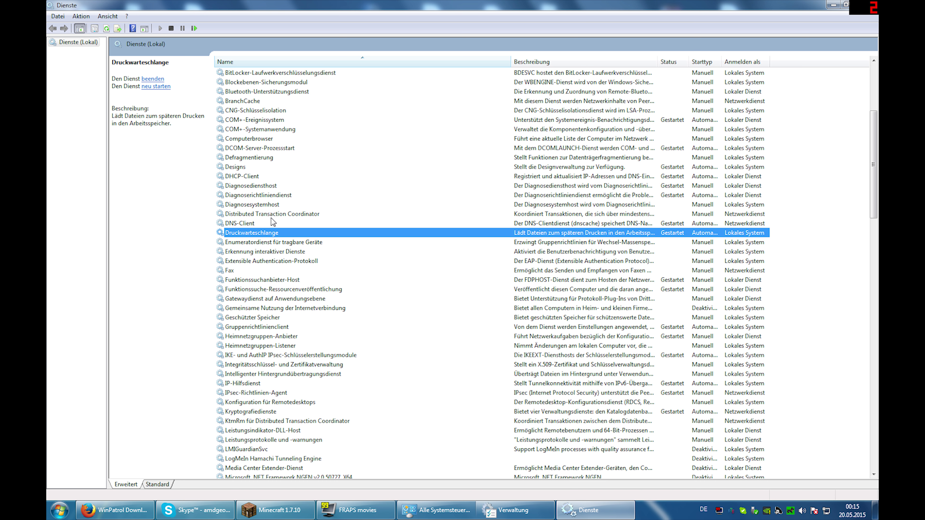
pyautogui.rightClick(261, 235)
pyautogui.click(298, 328)
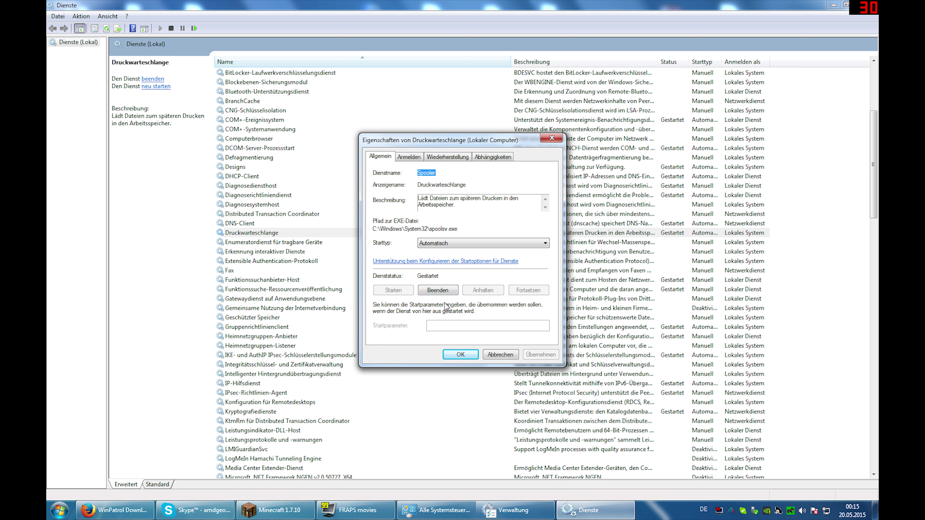
pyautogui.click(468, 247)
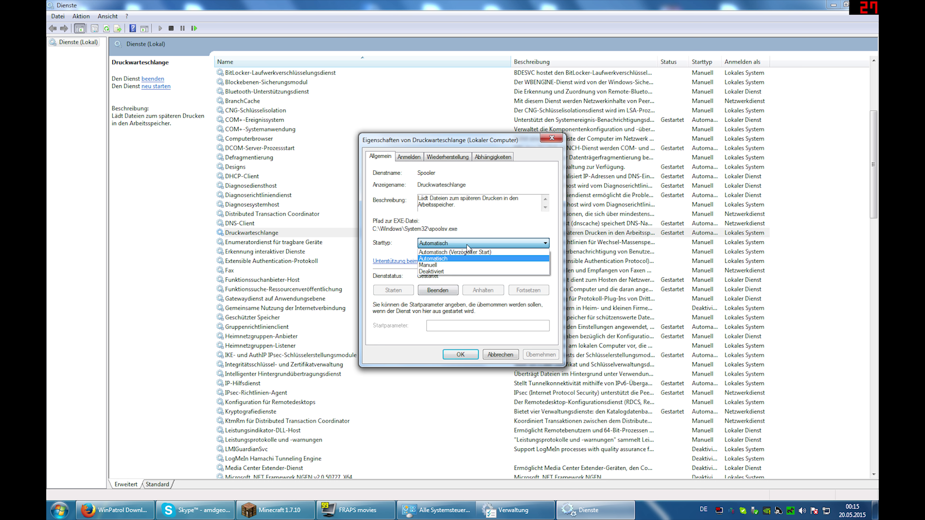
pyautogui.click(451, 271)
pyautogui.click(541, 355)
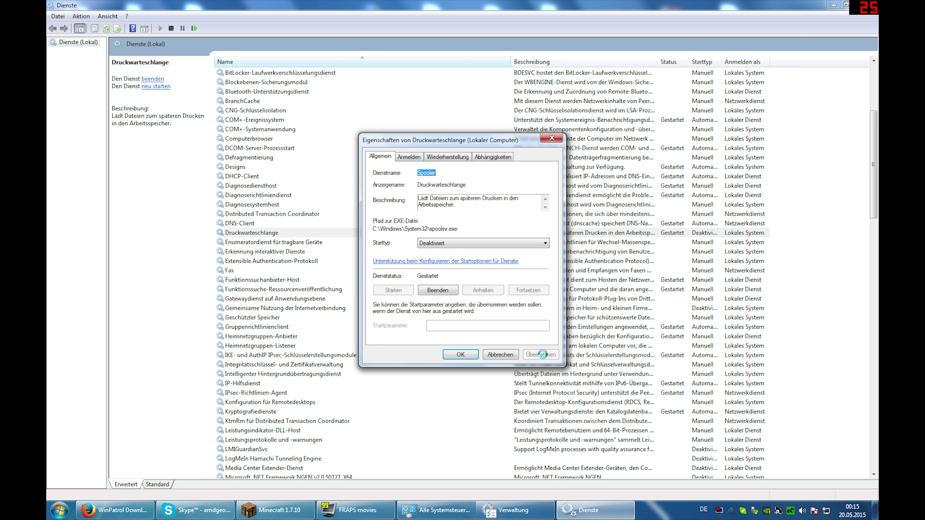
pyautogui.click(439, 291)
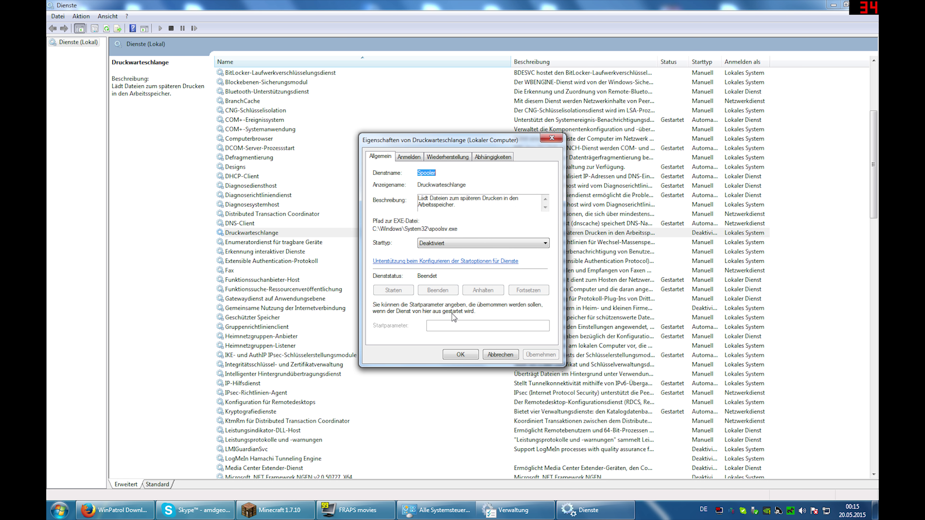
pyautogui.click(459, 355)
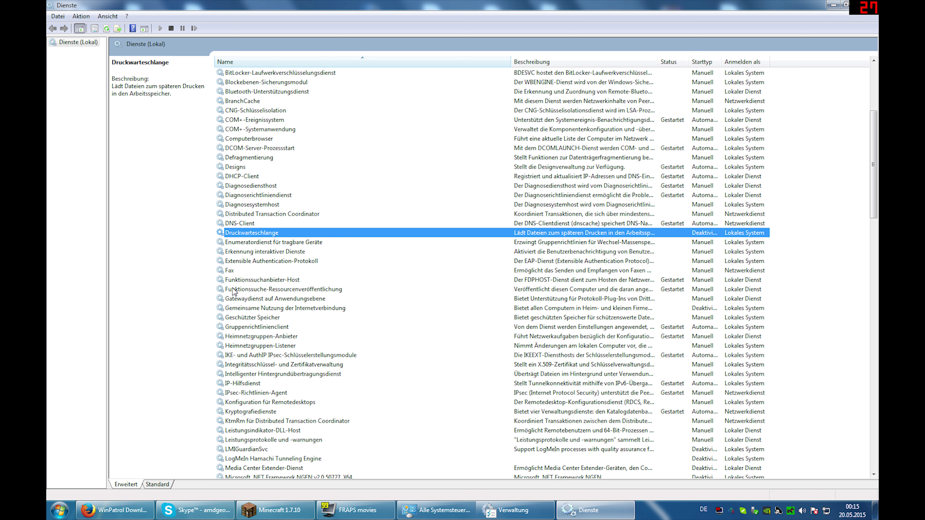
# Step: Review the Fax, NVIDIA GeForce Experience Service and NVIDIA Display Driver Service entries in the services list
pyautogui.click(231, 270)
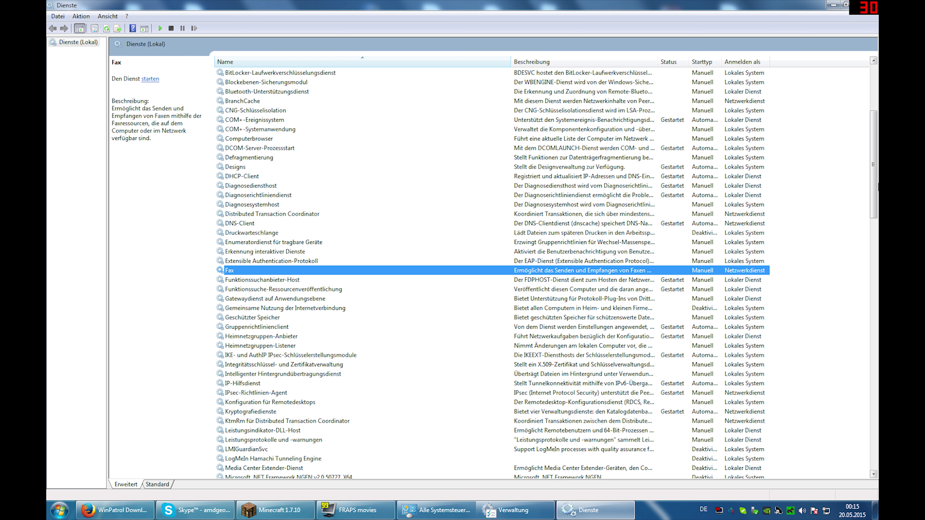
pyautogui.moveTo(876, 175); pyautogui.dragTo(870, 283)
pyautogui.click(295, 260)
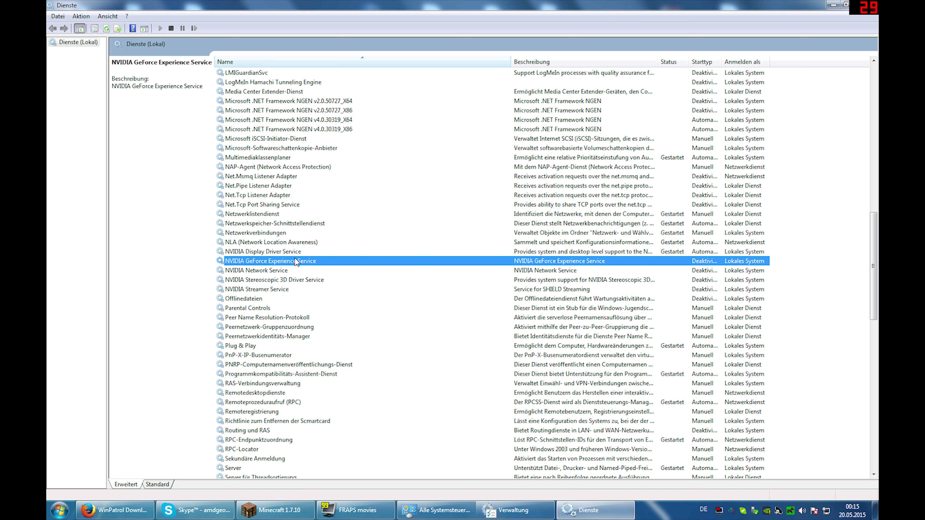
pyautogui.click(290, 255)
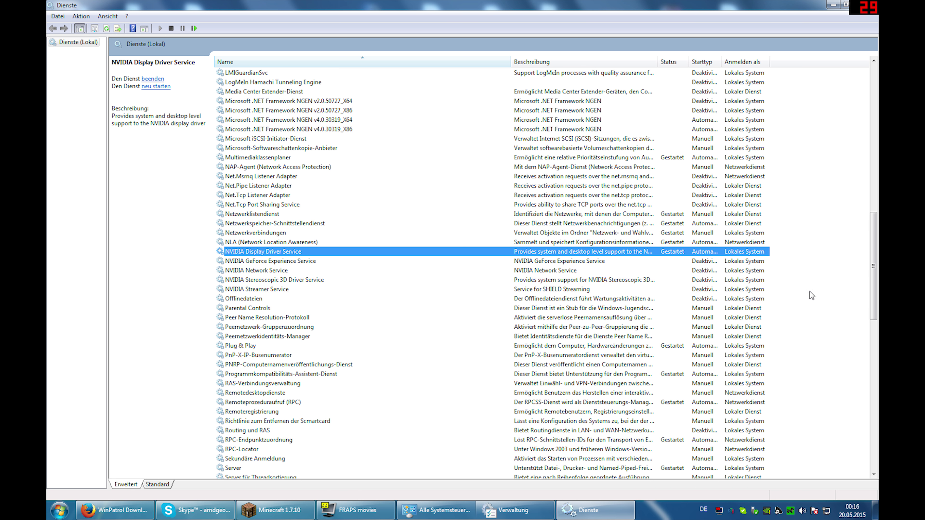
# Step: Review the NVIDIA Streamer Service, NVIDIA Network Service and Sicherheitscenter entries and check the Wartungscenter notification about the security service
pyautogui.click(293, 289)
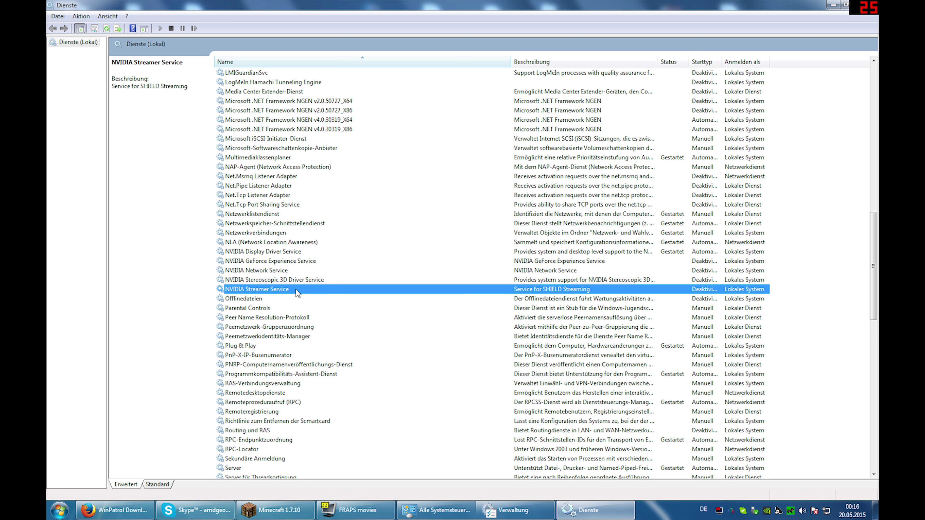
pyautogui.click(266, 271)
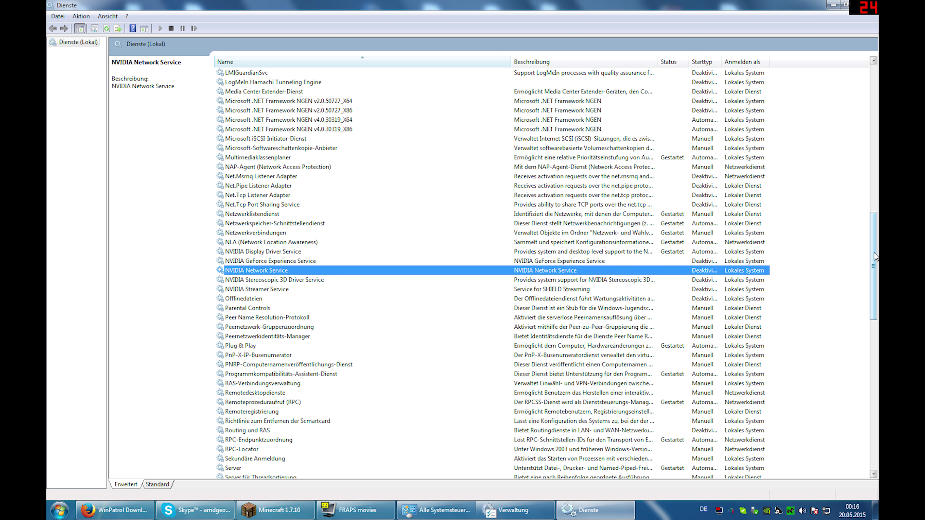
pyautogui.moveTo(875, 256); pyautogui.dragTo(874, 325)
pyautogui.click(303, 242)
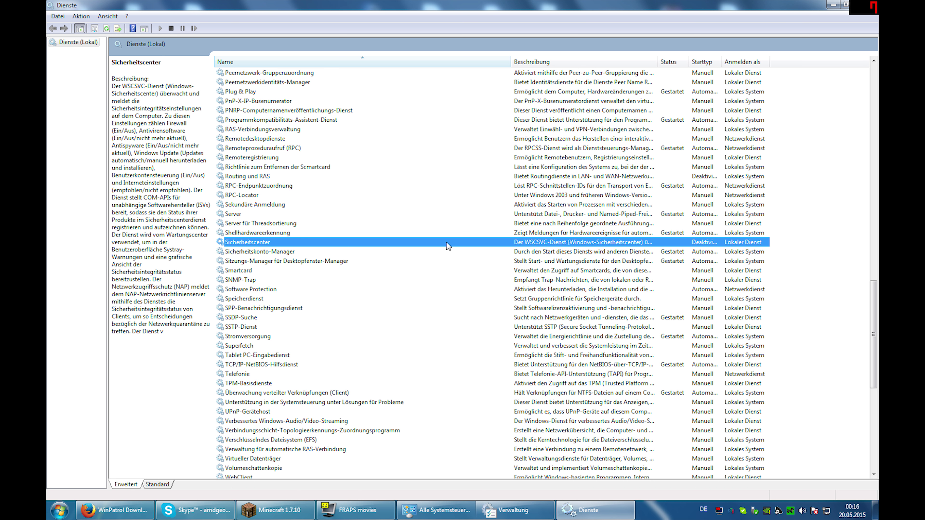
pyautogui.click(814, 512)
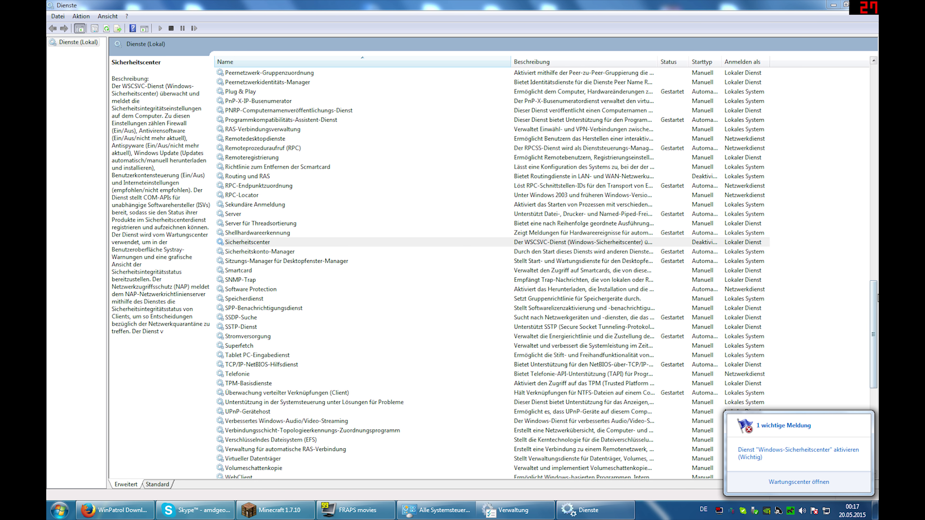
pyautogui.click(877, 299)
# Step: Review the description of the Telefonie service further down the services list
pyautogui.moveTo(877, 298); pyautogui.dragTo(873, 337)
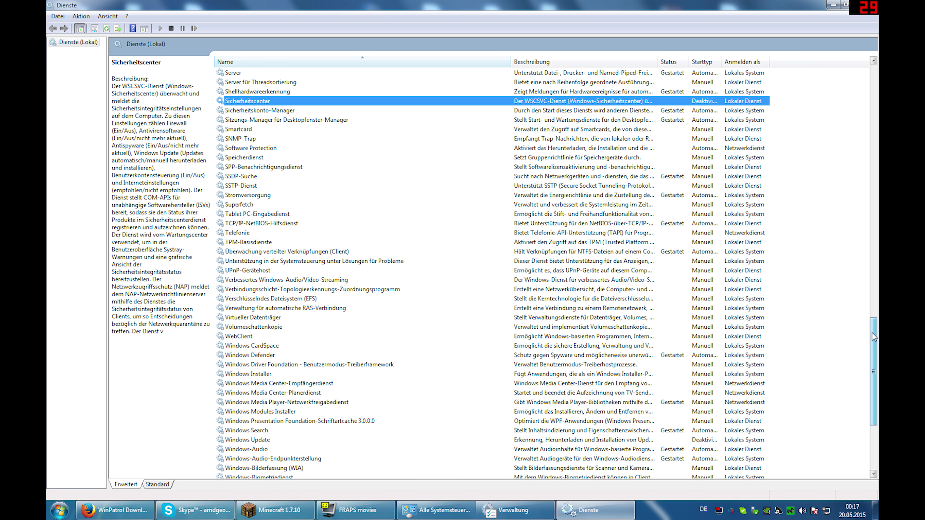
pyautogui.moveTo(873, 337); pyautogui.dragTo(871, 357)
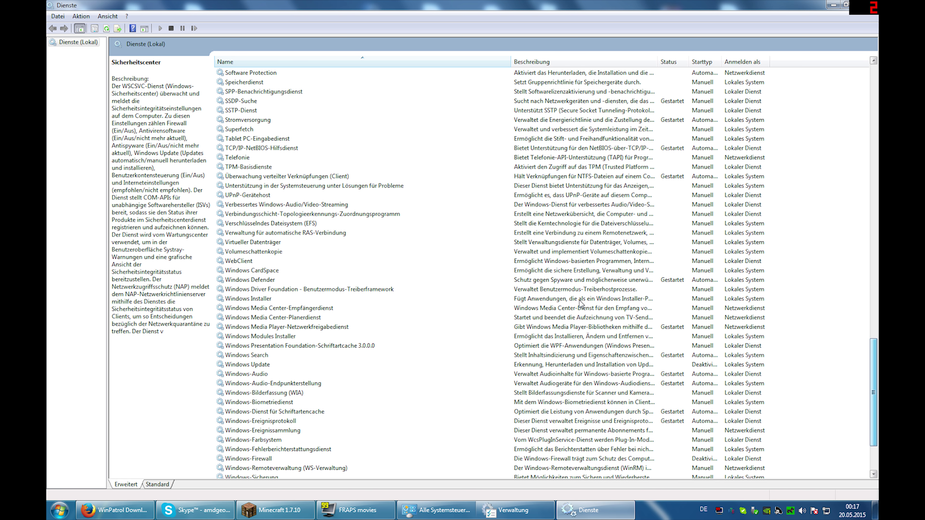
pyautogui.click(260, 159)
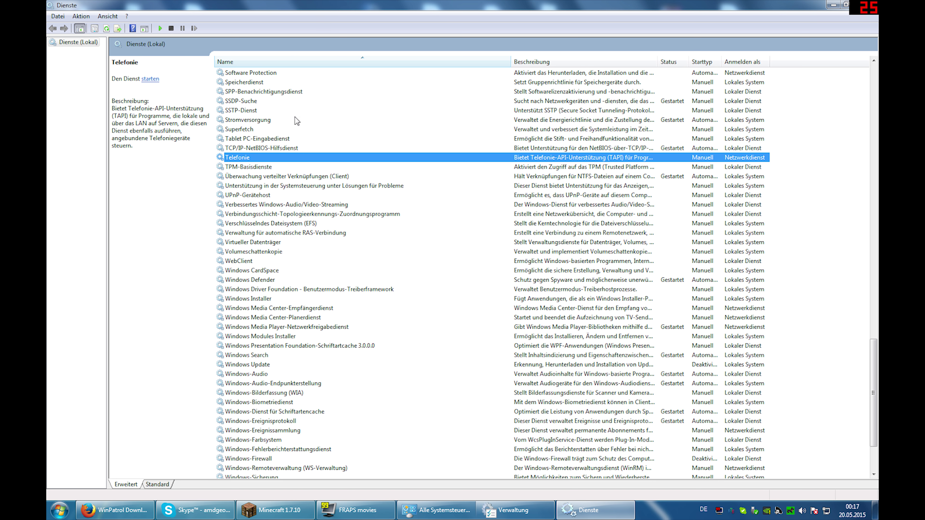
# Step: Set the Starttyp of the Volumeschattenkopie service to Deaktiviert, apply it and close the properties
pyautogui.click(271, 251)
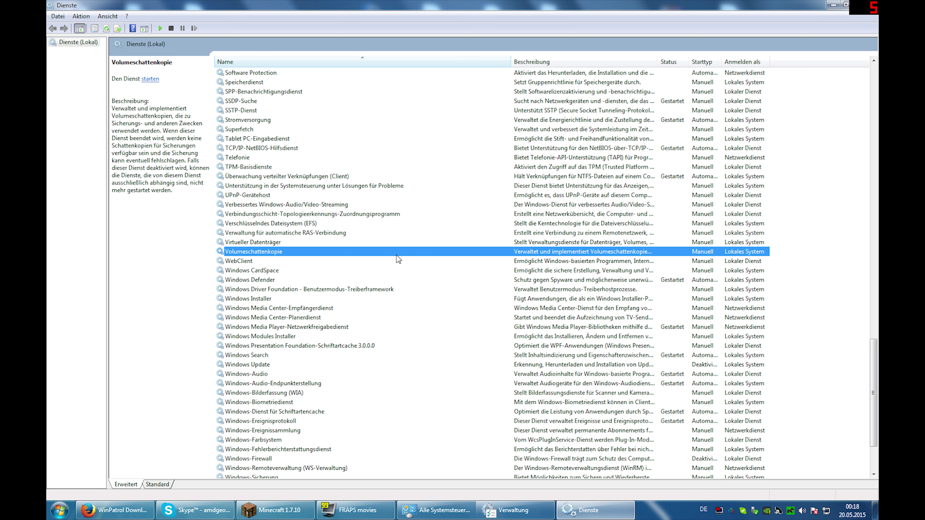
pyautogui.rightClick(265, 255)
pyautogui.click(305, 344)
pyautogui.click(431, 243)
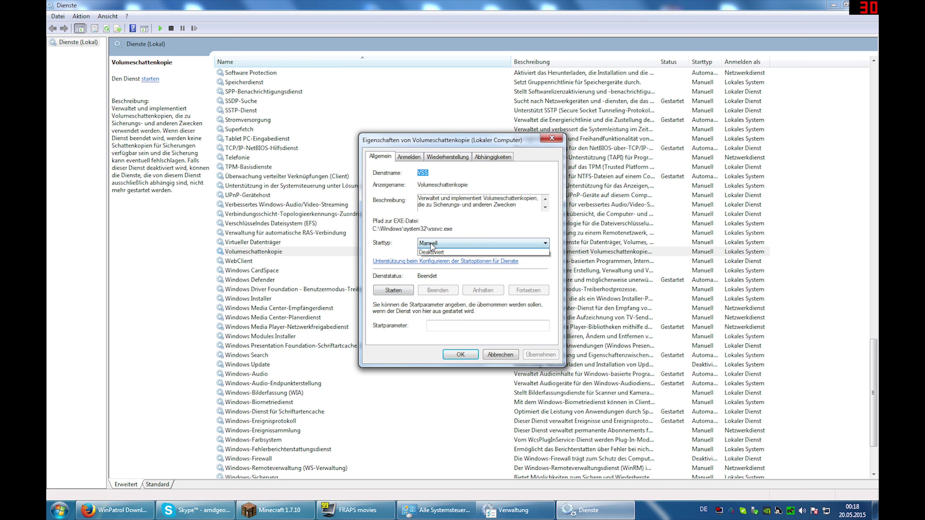
pyautogui.click(437, 275)
pyautogui.click(540, 355)
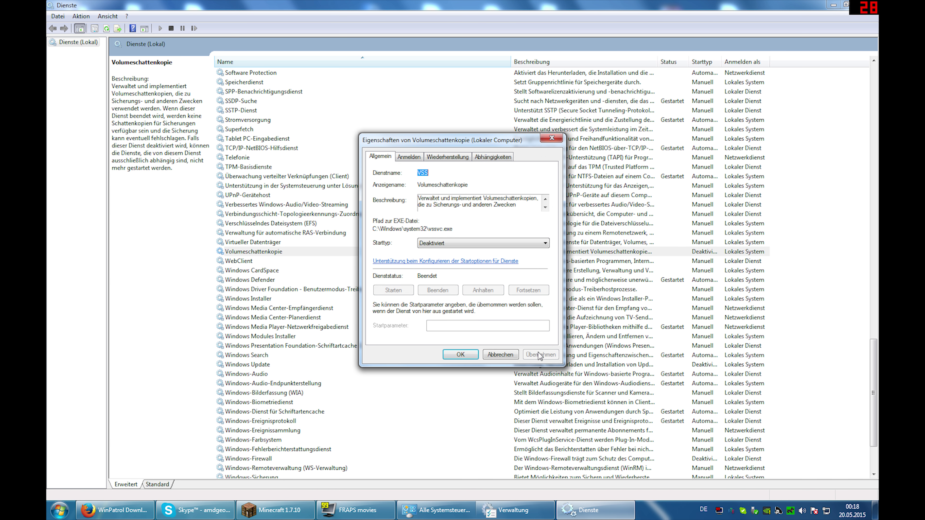
pyautogui.click(461, 353)
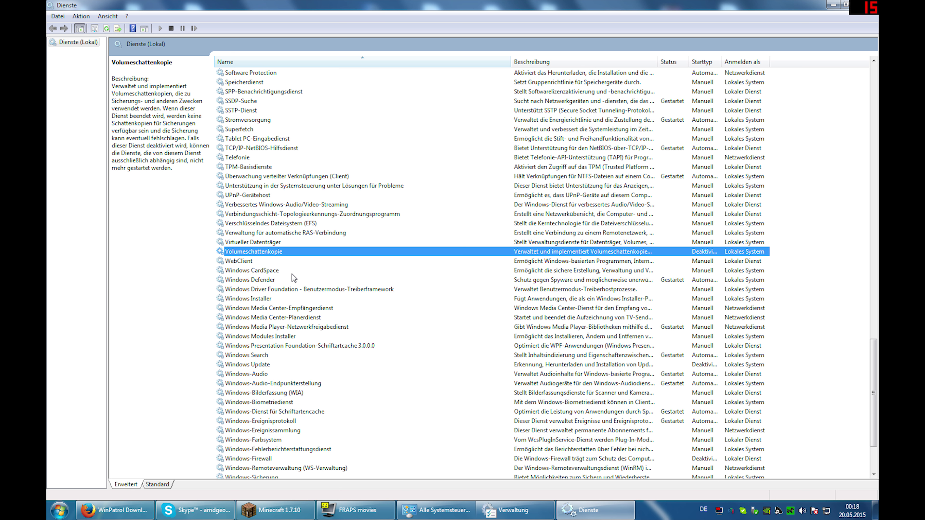
# Step: Review the descriptions of the Windows Update and Windows-Firewall services
pyautogui.scroll(-3, 294, 278)
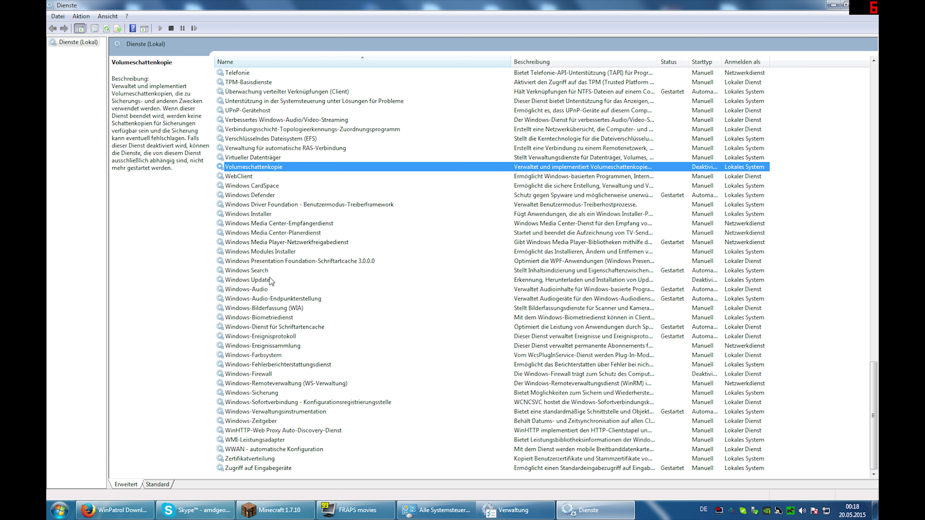
pyautogui.click(269, 278)
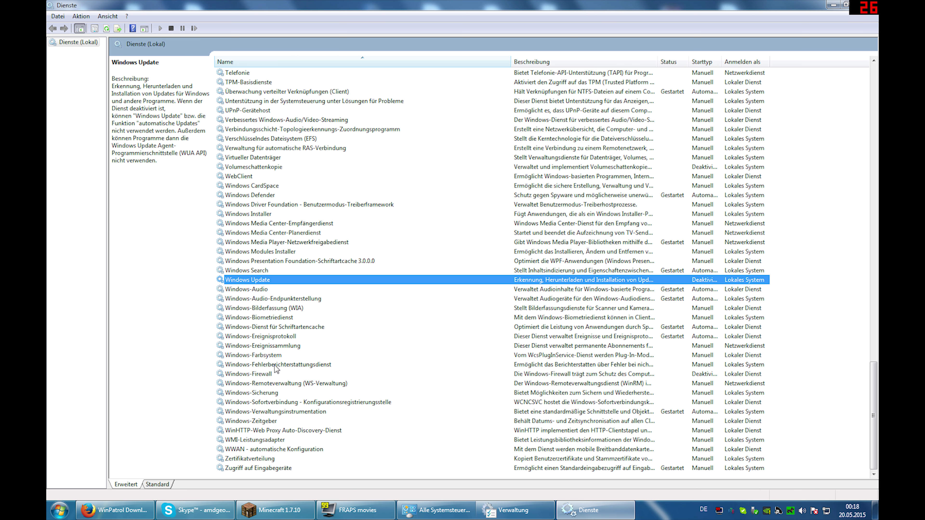
pyautogui.click(262, 375)
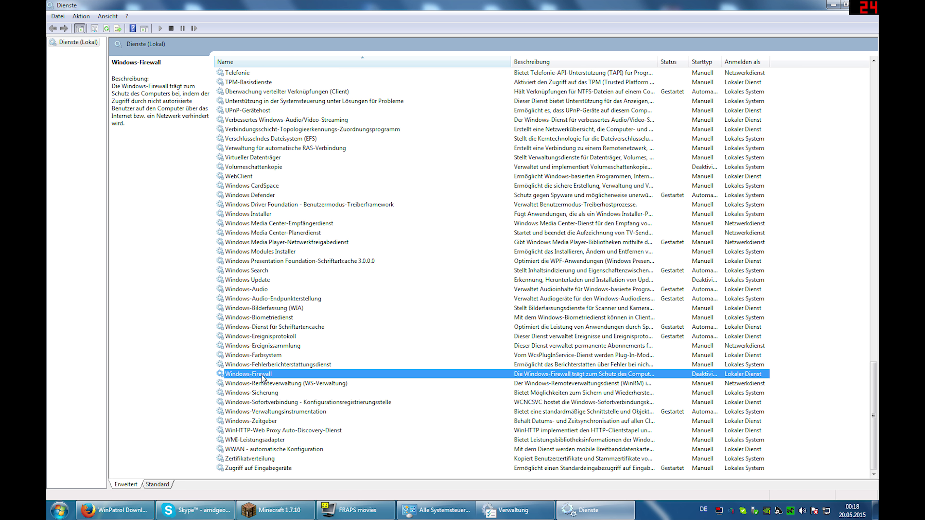
# Step: Set the Starttyp of the Windows-Sicherung service to Deaktiviert, apply it and close the properties
pyautogui.click(274, 394)
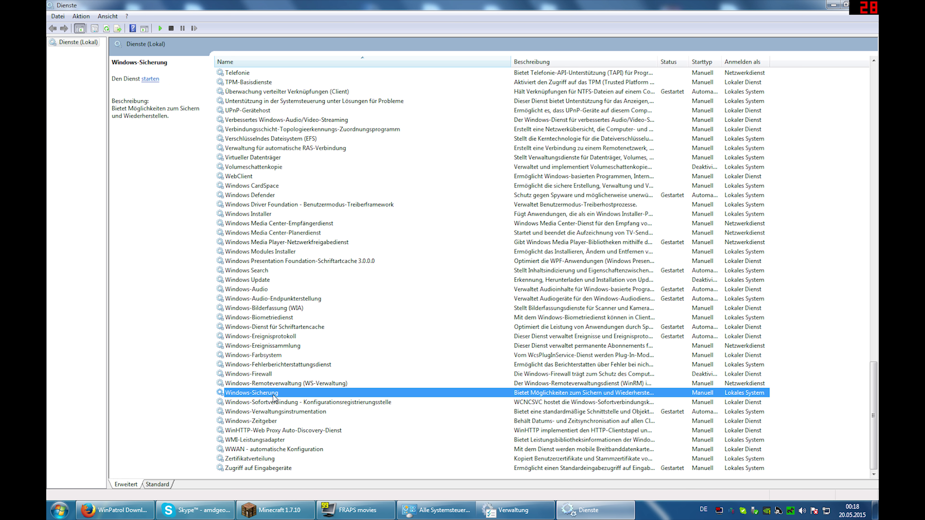
pyautogui.rightClick(279, 397)
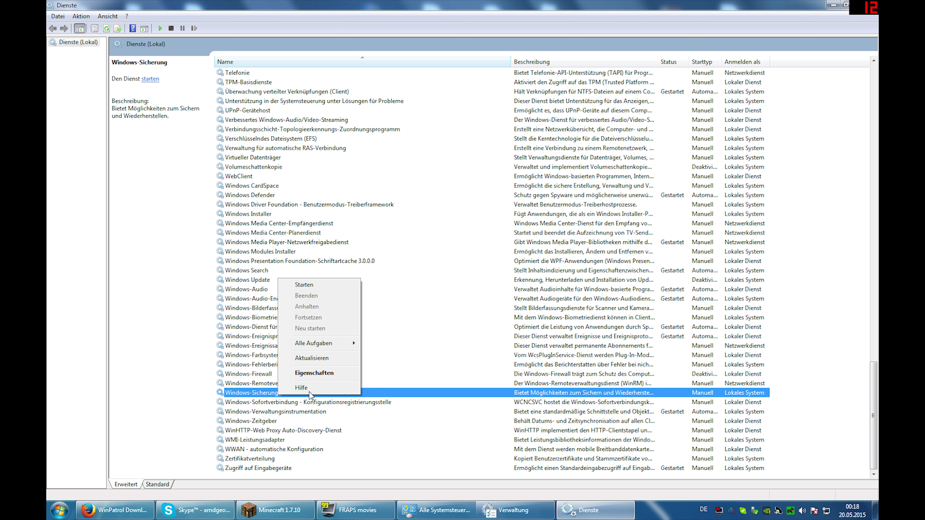
pyautogui.click(316, 373)
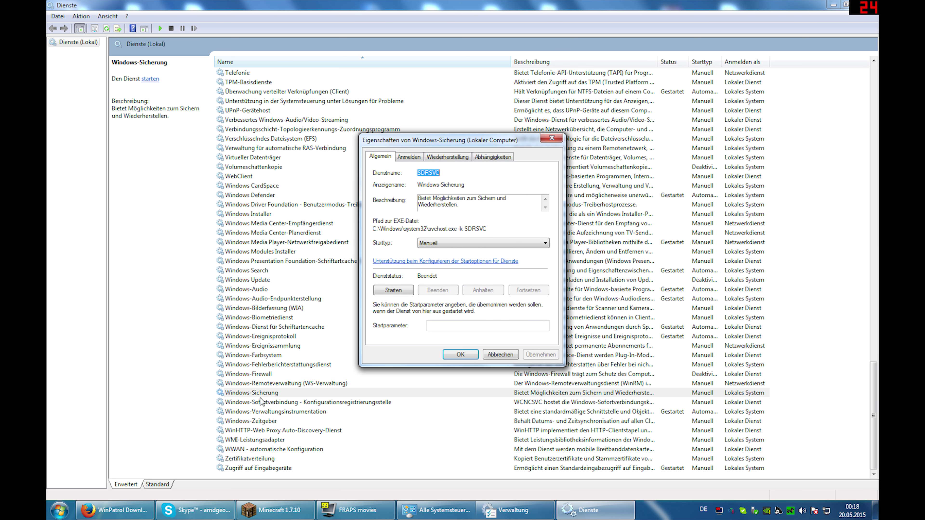
pyautogui.click(435, 243)
pyautogui.click(431, 271)
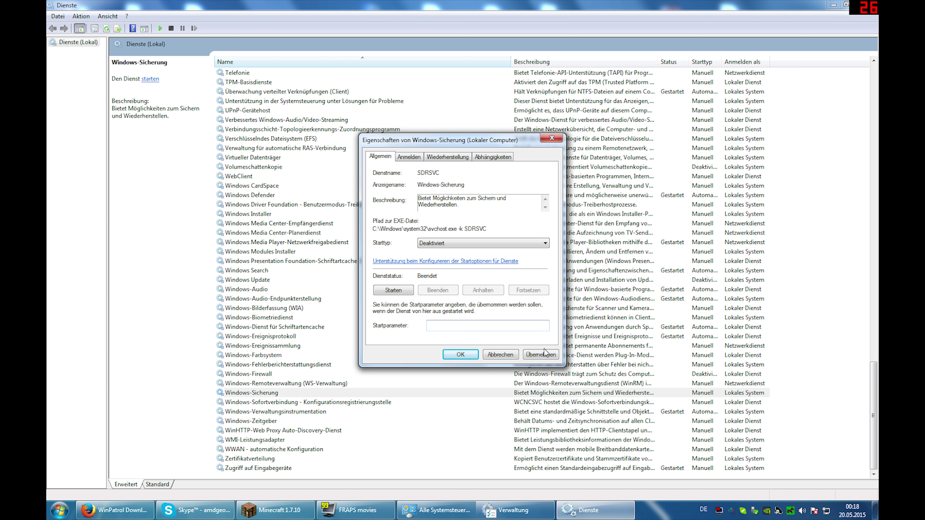
pyautogui.click(541, 355)
pyautogui.click(460, 355)
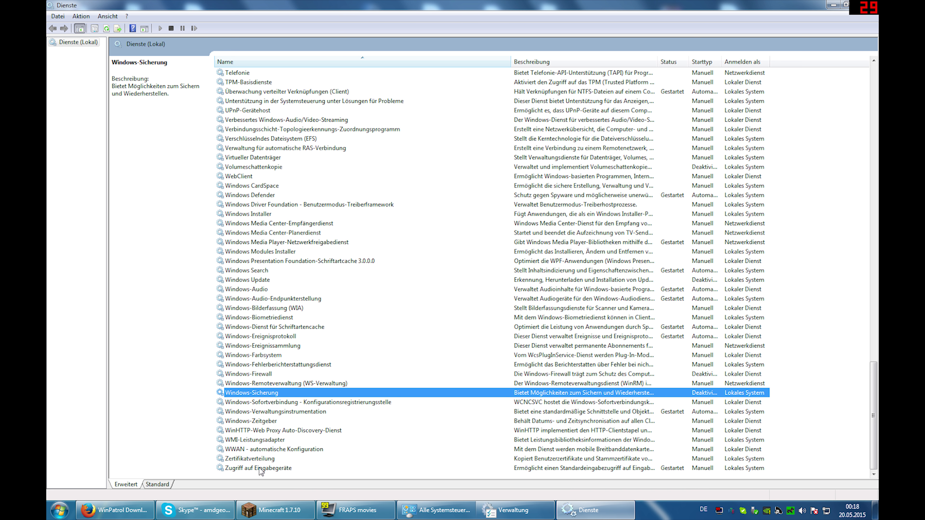
# Step: Return to the start of the services list and minimize the Dienste, Verwaltung and Systemsteuerung windows to show the desktop
pyautogui.scroll(20, 337, 272)
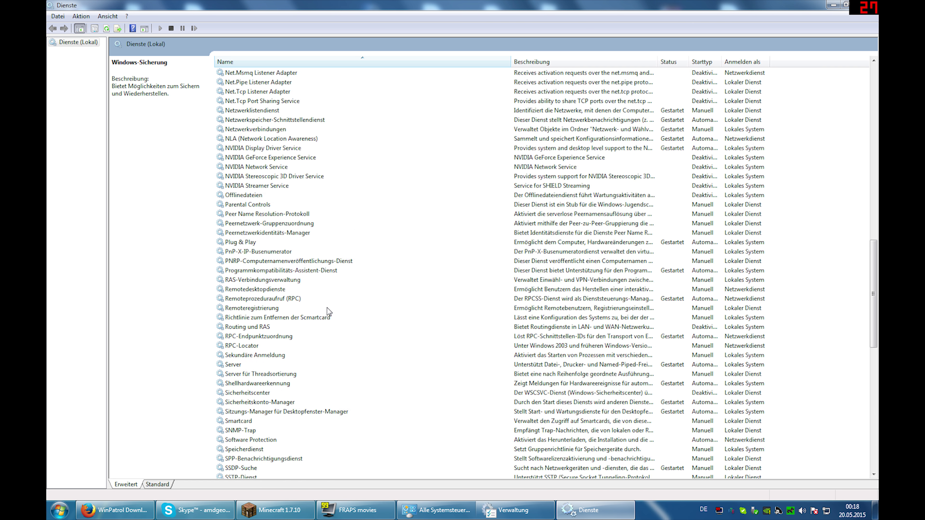
pyautogui.scroll(20, 325, 295)
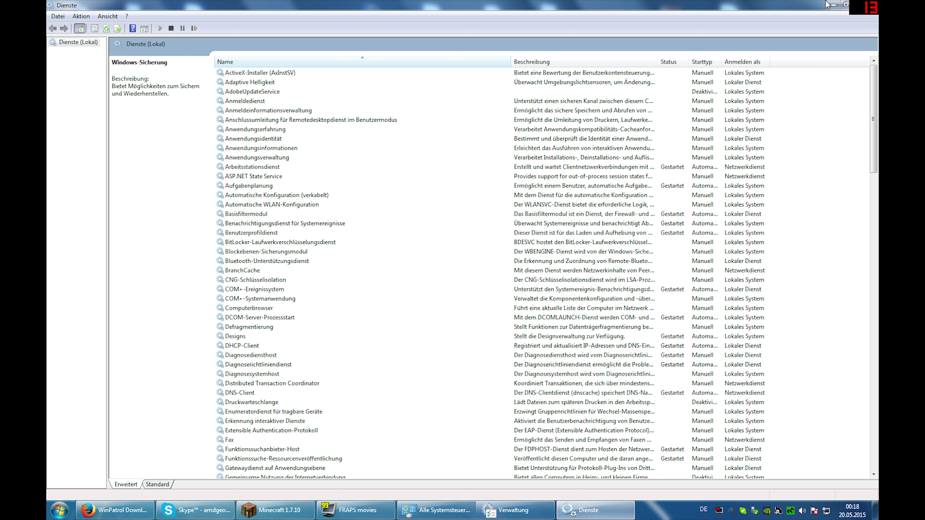
pyautogui.click(833, 5)
pyautogui.click(831, 5)
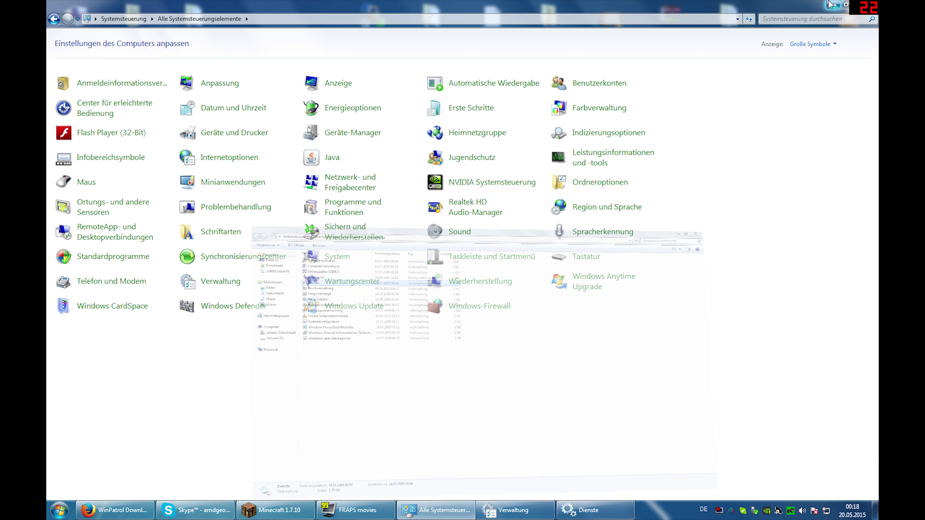
pyautogui.click(830, 5)
pyautogui.click(550, 20)
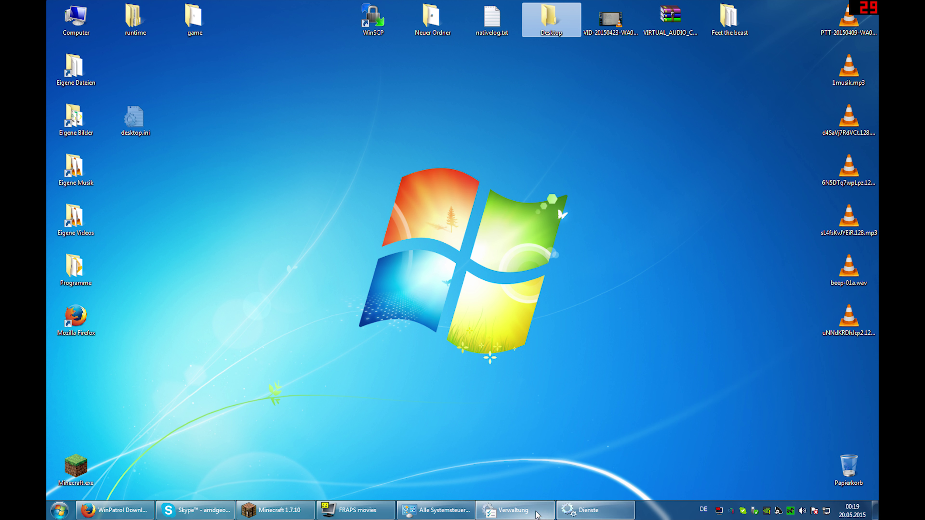
# Step: Bring back the Dienste window and review the AdobeUpdateService and LogMeIn Hamachi Tunneling Engine entries
pyautogui.click(616, 512)
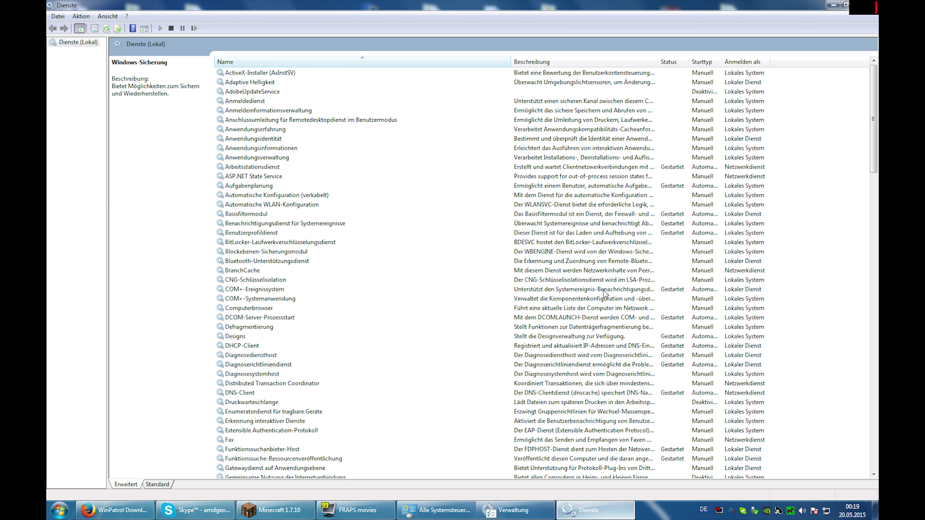
pyautogui.click(845, 137)
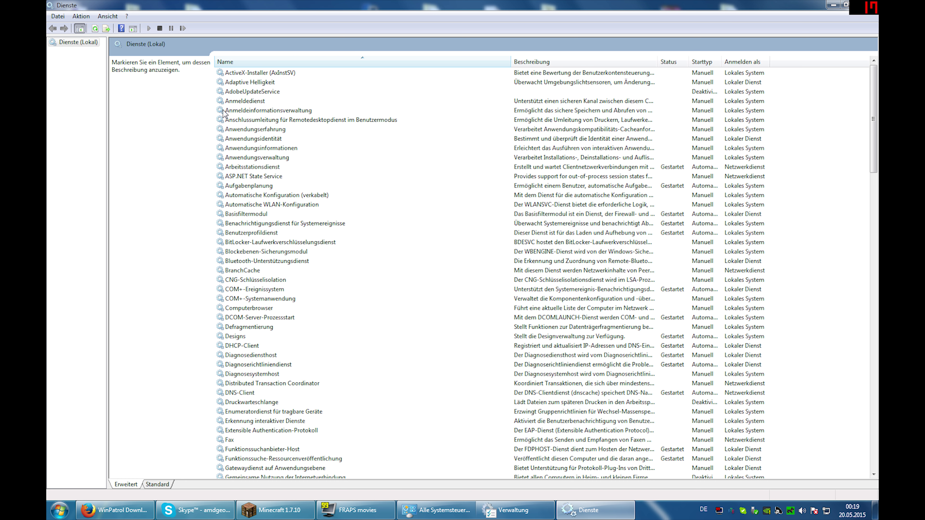
pyautogui.click(265, 91)
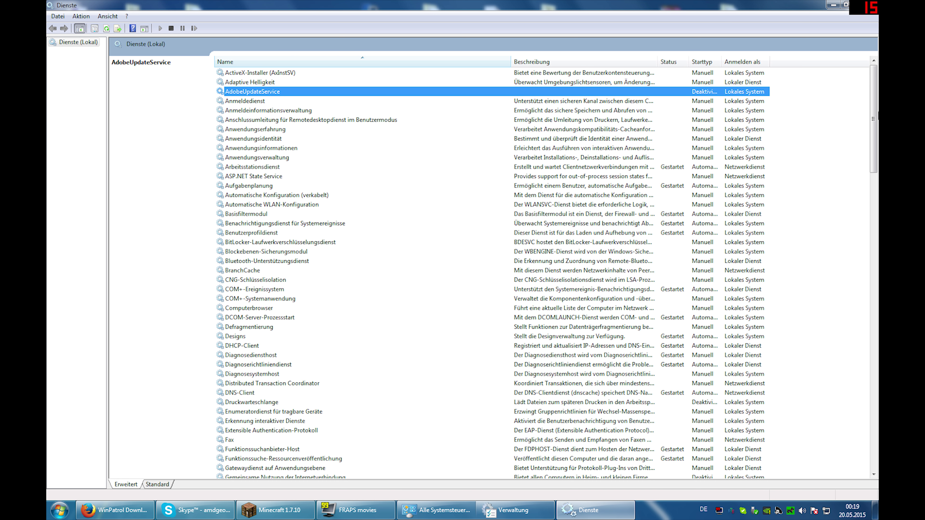
pyautogui.moveTo(874, 114); pyautogui.dragTo(860, 238)
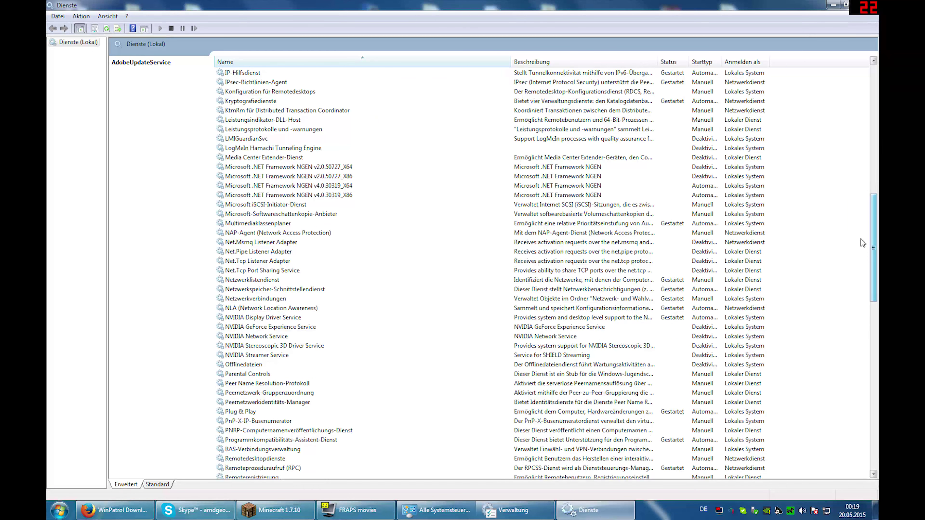
pyautogui.click(470, 150)
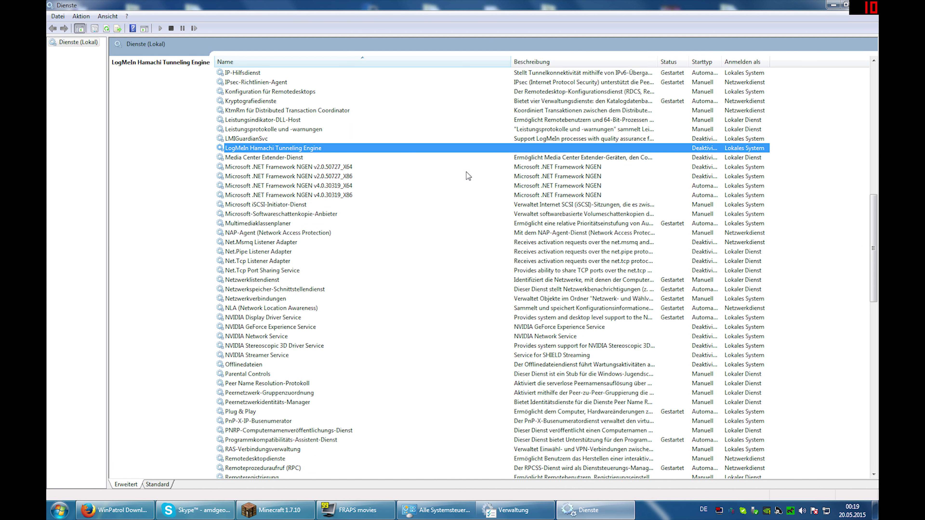
pyautogui.moveTo(874, 256); pyautogui.dragTo(877, 122)
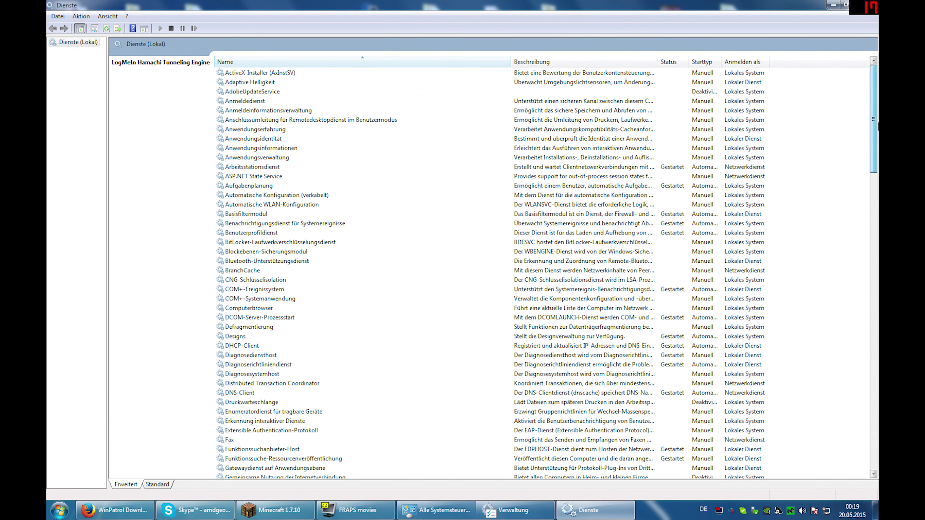
pyautogui.click(488, 91)
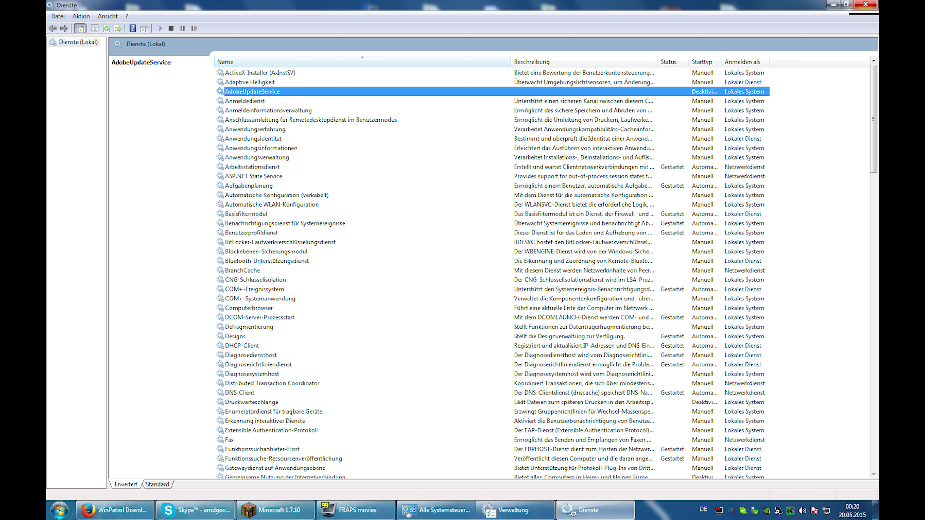
# Step: Close the Dienste console, go from Verwaltung up to the Systemsteuerung overview and close that window
pyautogui.click(863, 4)
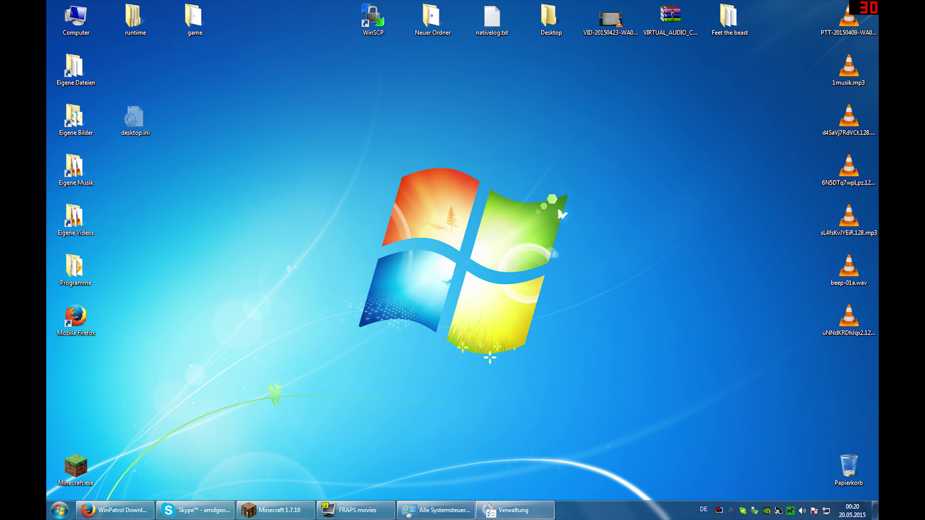
pyautogui.click(527, 517)
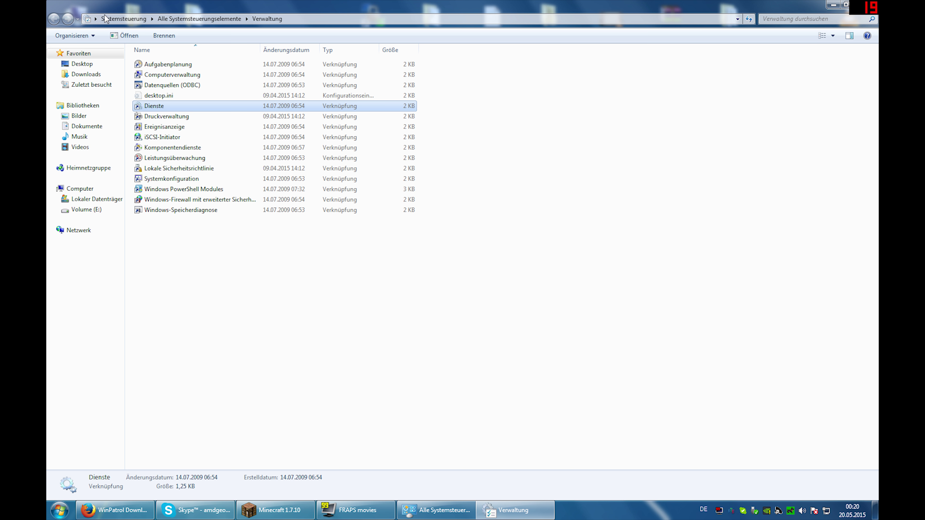
pyautogui.click(179, 19)
pyautogui.click(124, 19)
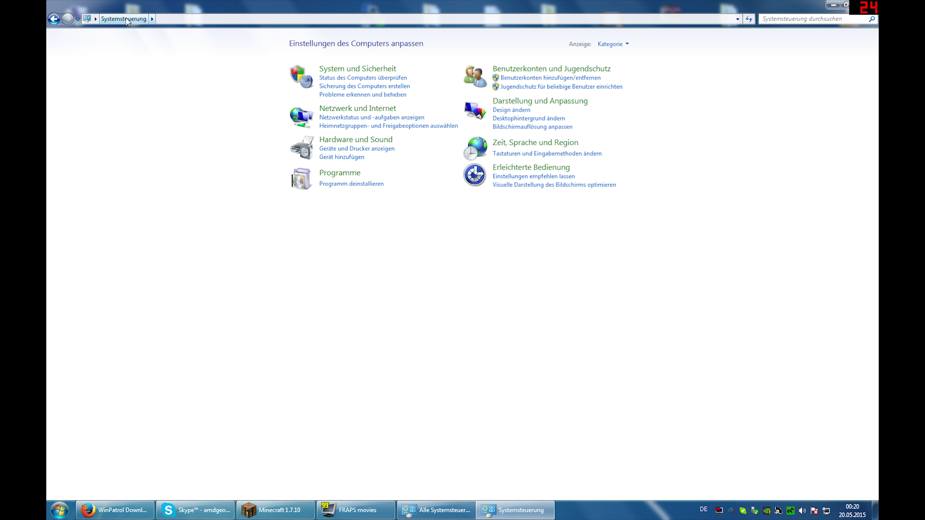
pyautogui.click(54, 19)
pyautogui.hotkey('alt', 'F4')
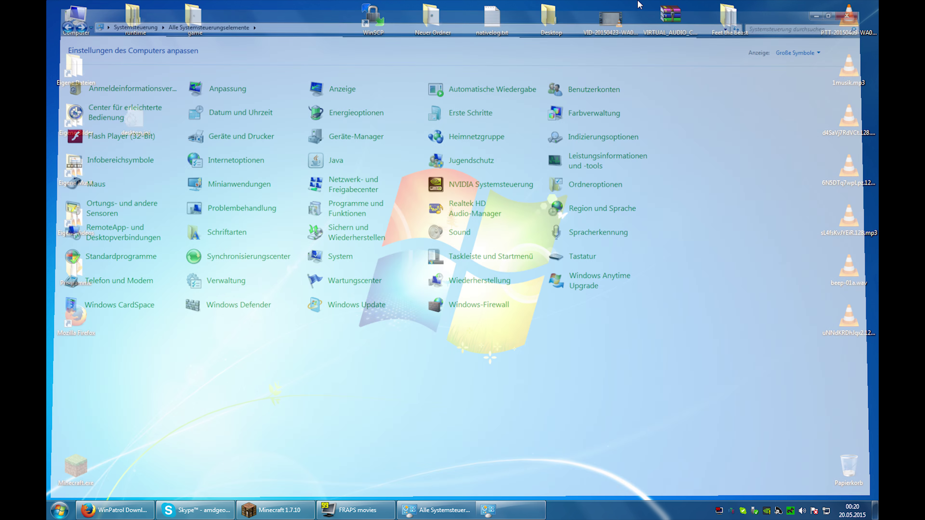
# Step: Open Programme und Funktionen from the Computer window and review the µTorrent, Adobe Creative Cloud and Asmedia USB 3.0 driver entries
pyautogui.doubleClick(77, 18)
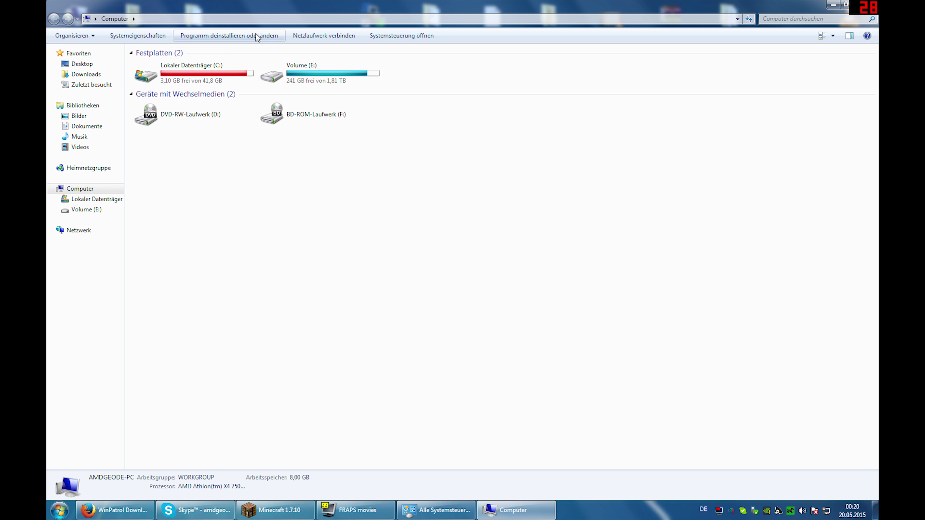
pyautogui.click(230, 33)
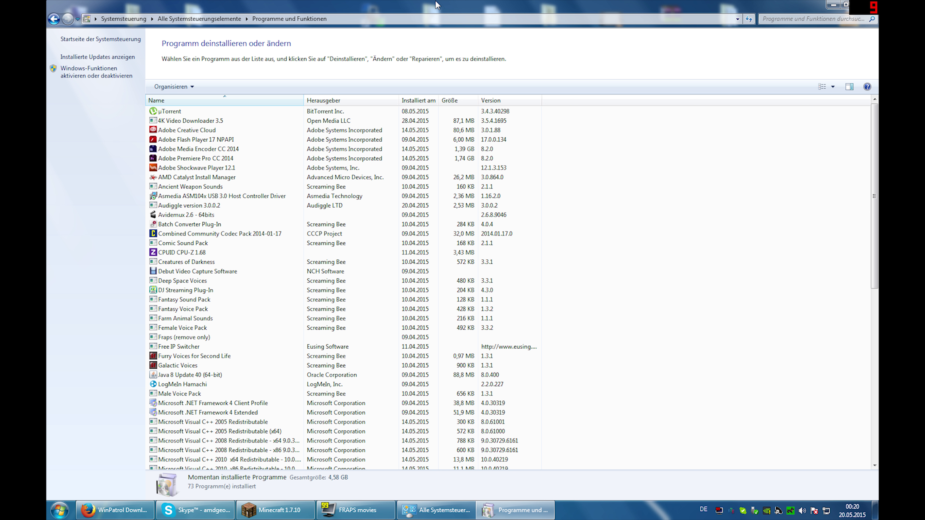
pyautogui.click(175, 111)
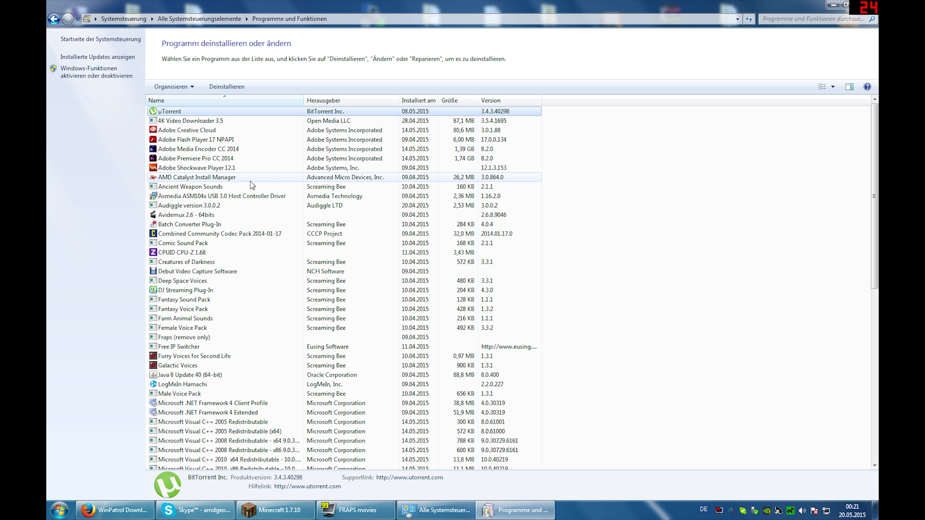
pyautogui.click(197, 132)
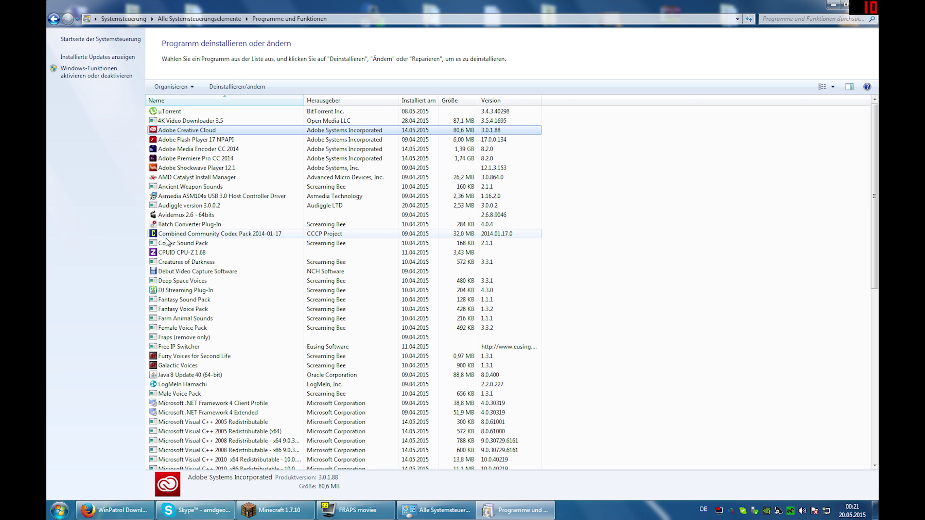
pyautogui.click(194, 199)
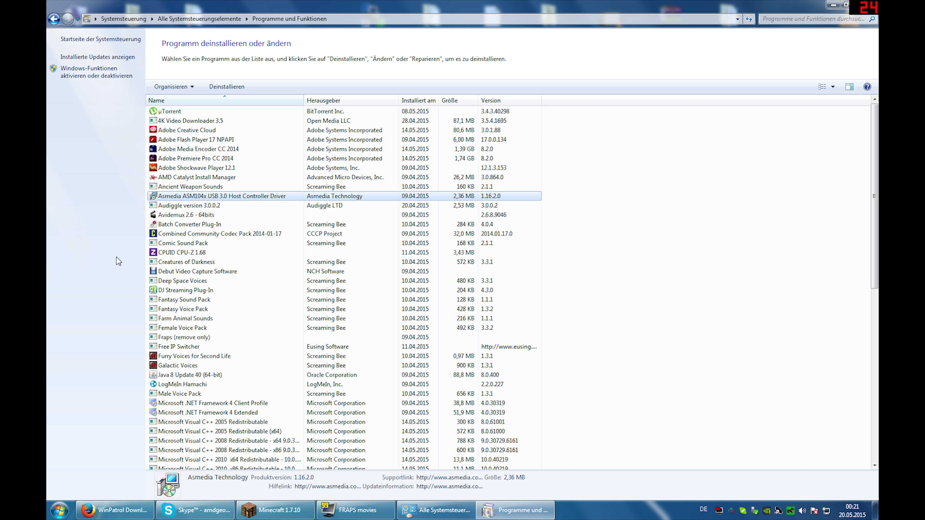
# Step: Review the Combined Community Codec Pack, CPUID CPU-Z and Debut Video Capture Software entries and look through the rest of the program list
pyautogui.scroll(-2, 116, 257)
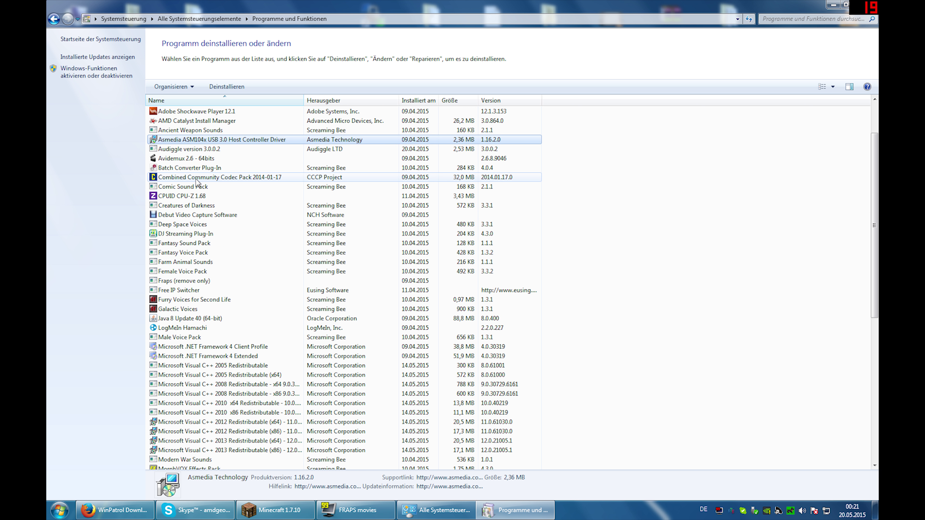
pyautogui.click(276, 178)
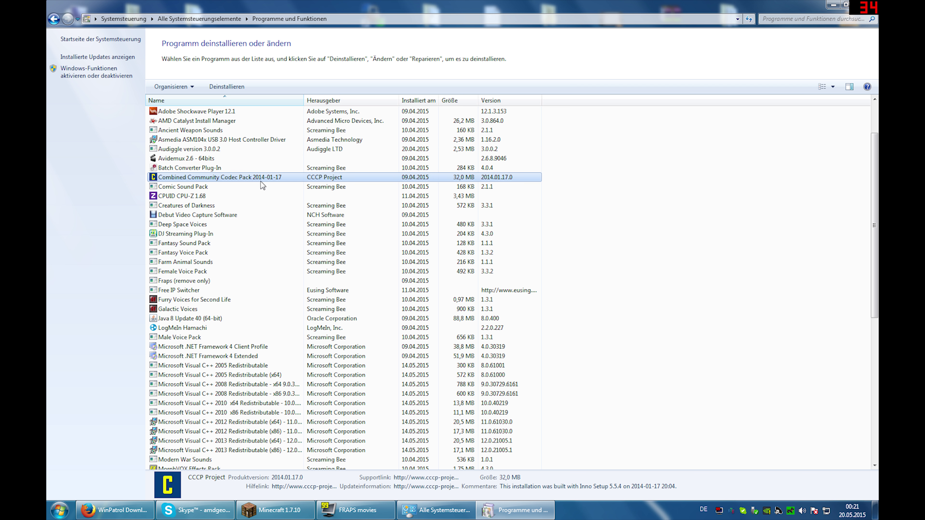
pyautogui.click(180, 196)
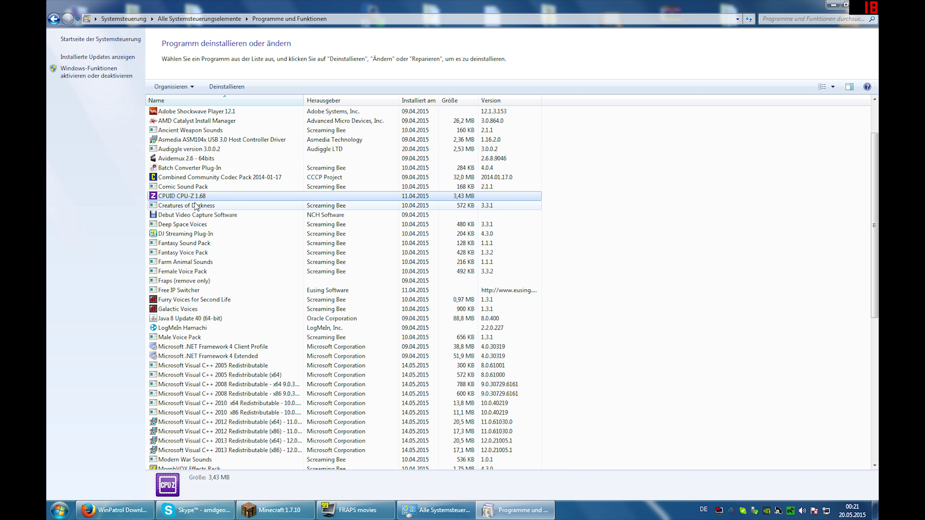
pyautogui.click(186, 214)
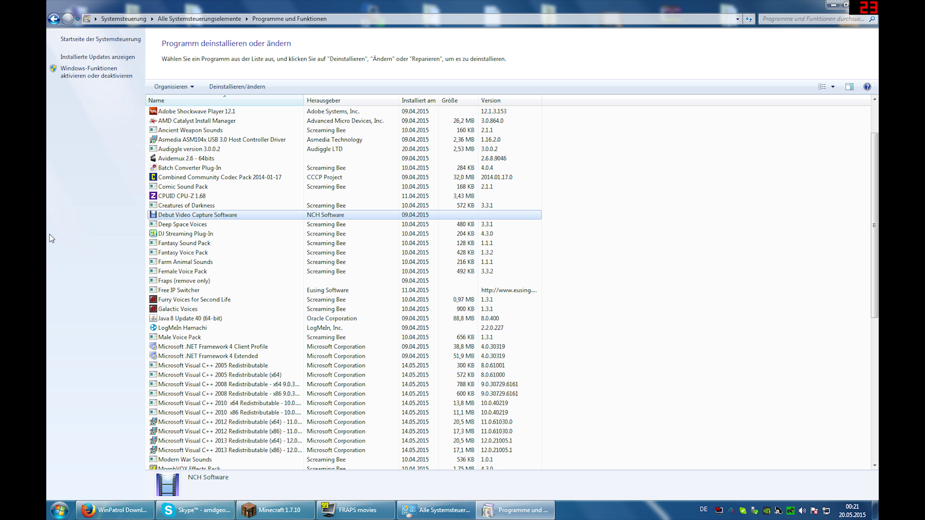
pyautogui.scroll(-4, 53, 236)
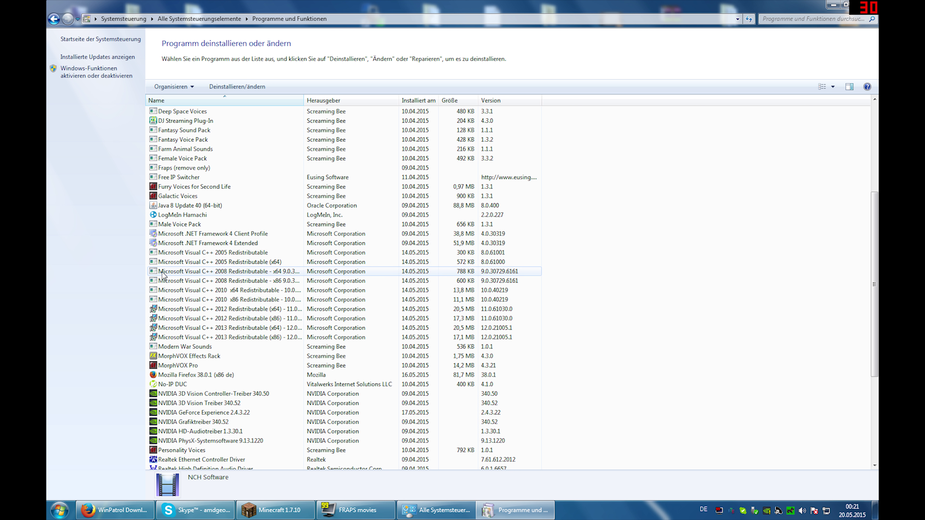
pyautogui.scroll(-2, 166, 258)
pyautogui.scroll(-3, 169, 266)
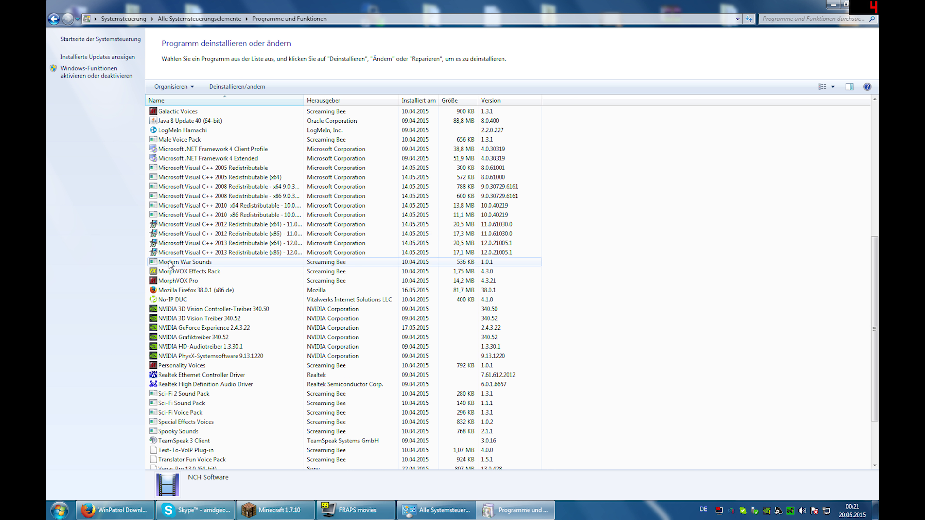
pyautogui.scroll(-1, 243, 273)
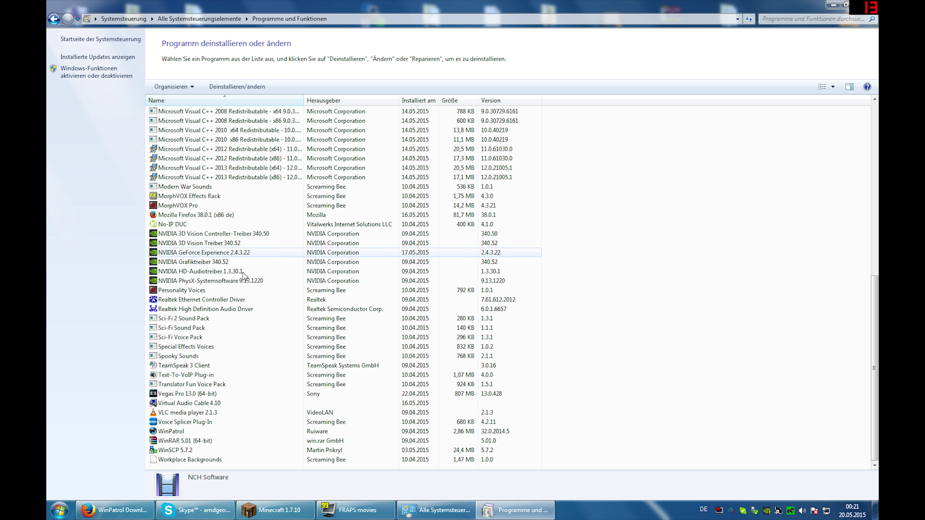
# Step: Review the No-IP DUC, Sci-Fi 2 Sound Pack, Spooky Sounds and MorphVOX Pro entries among the installed programs
pyautogui.click(175, 224)
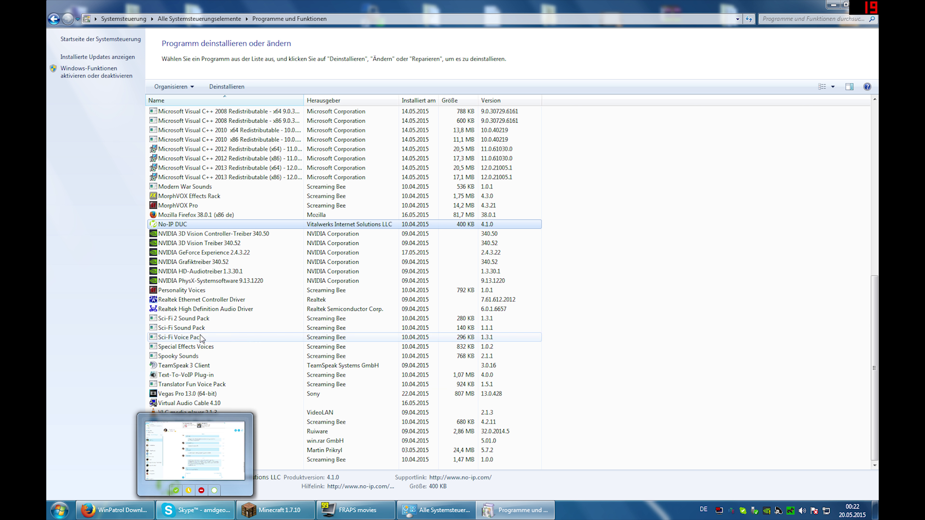
pyautogui.click(207, 320)
pyautogui.click(242, 356)
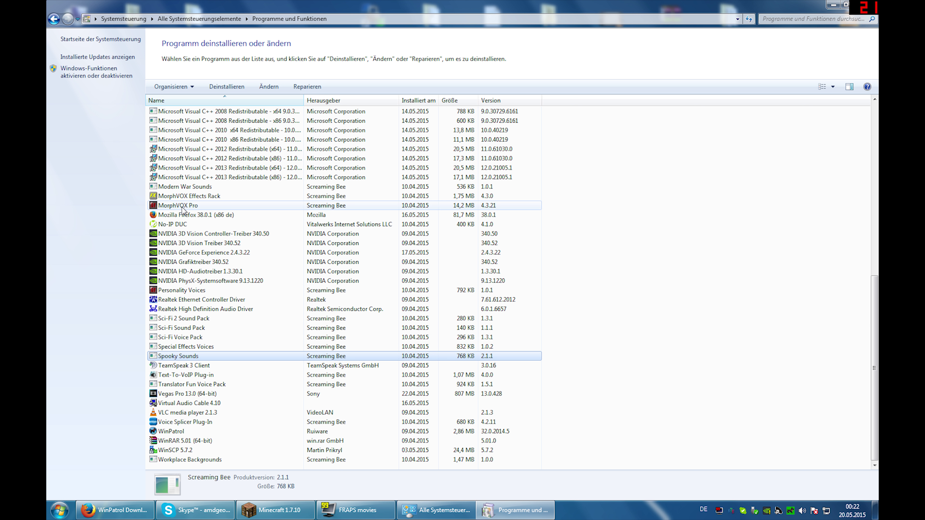
pyautogui.click(394, 205)
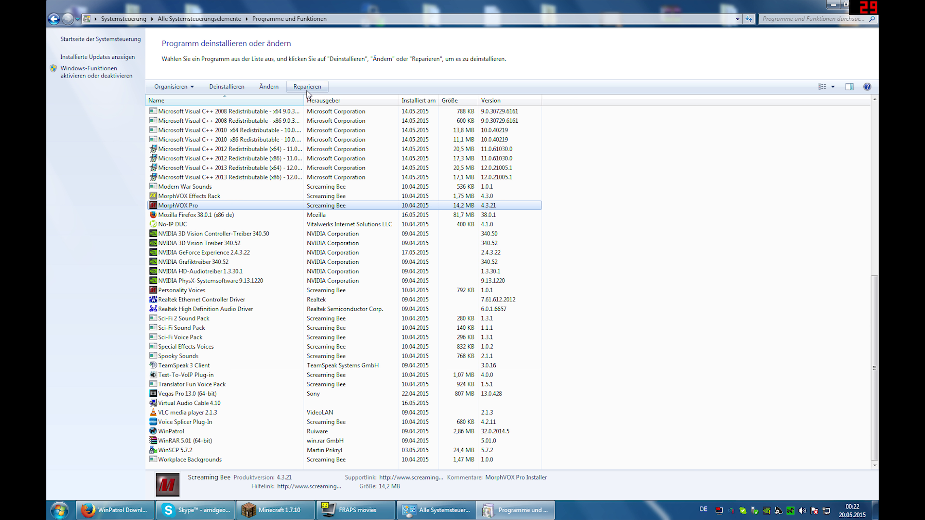
# Step: Sort the installed programs by Herausgeber and review the Screaming Bee group from Batch Converter Plug-In to Spooky Sounds
pyautogui.click(320, 100)
pyautogui.scroll(-12, 290, 243)
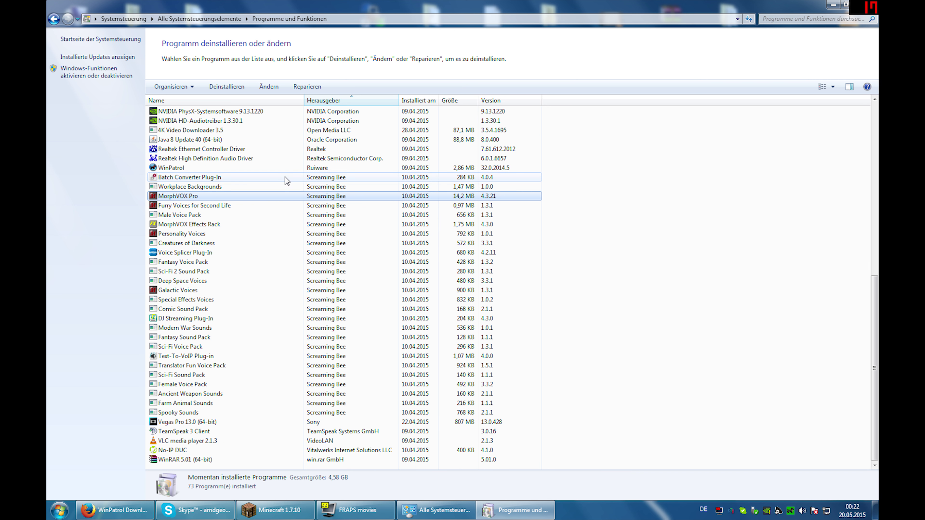
pyautogui.click(284, 179)
pyautogui.click(274, 413)
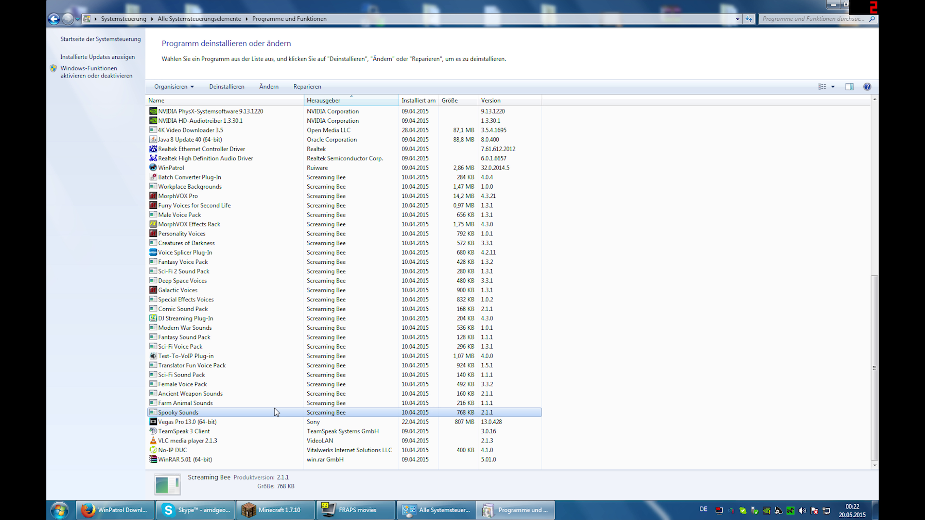
# Step: Review the LogMeIn Hamachi and Free IP Switcher entries near the start of the program list and close the window
pyautogui.scroll(6, 267, 392)
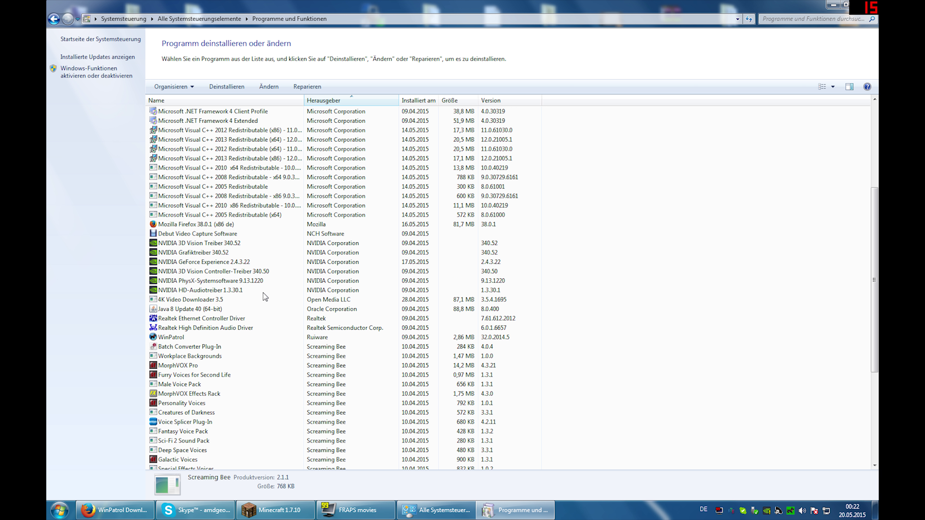
pyautogui.scroll(4, 243, 329)
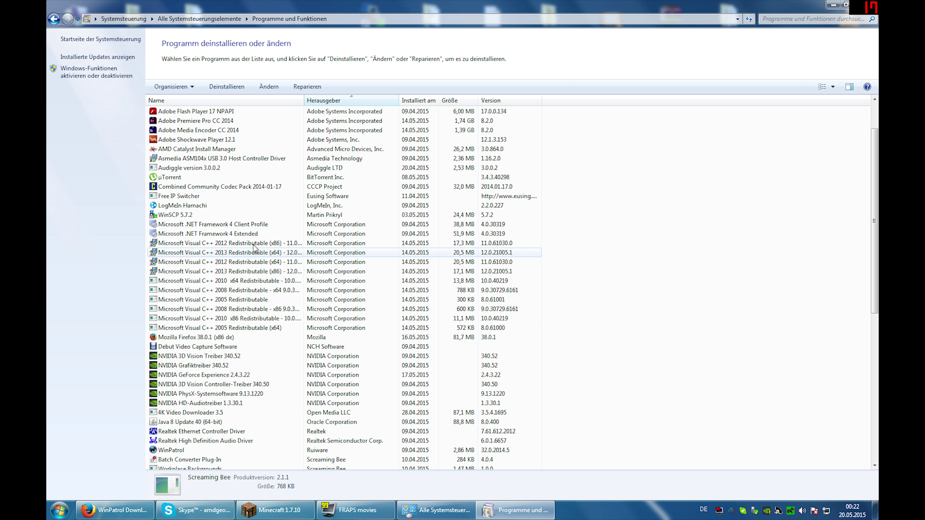
pyautogui.scroll(2, 243, 328)
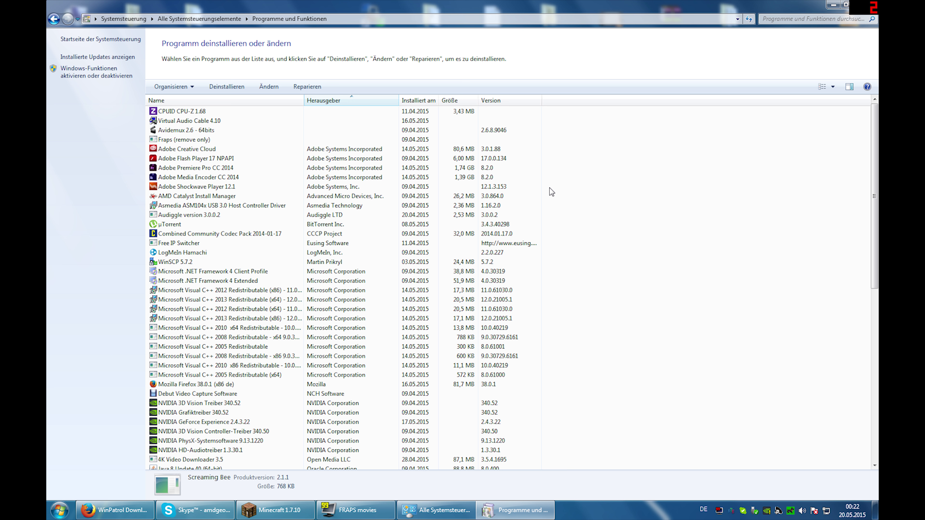
pyautogui.click(244, 252)
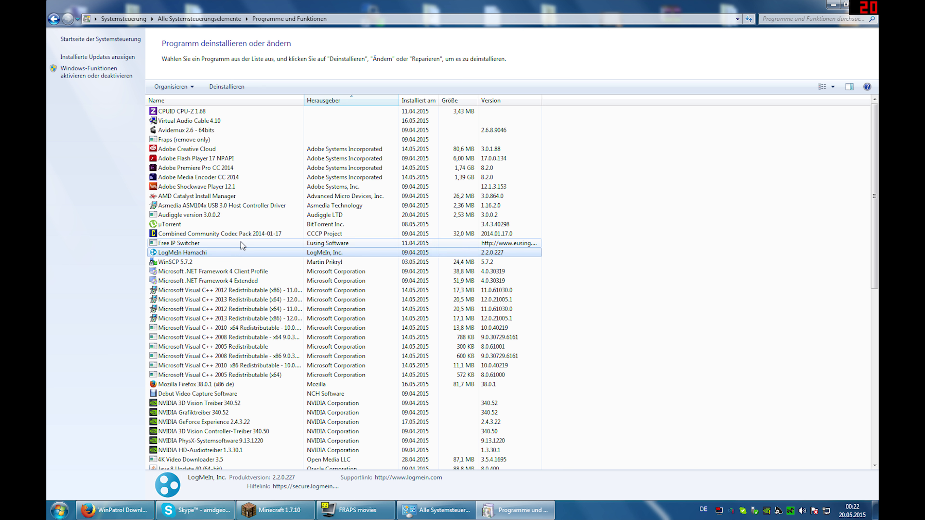
pyautogui.click(242, 243)
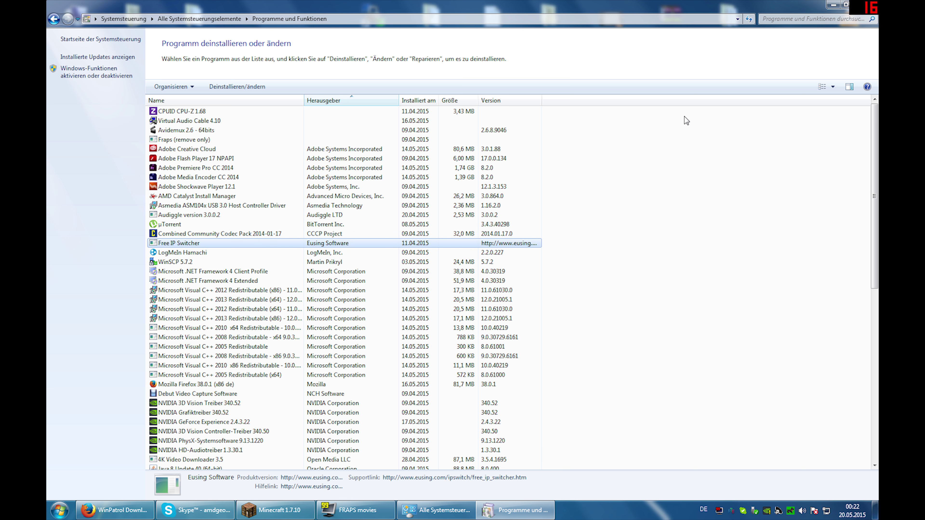
pyautogui.click(865, 5)
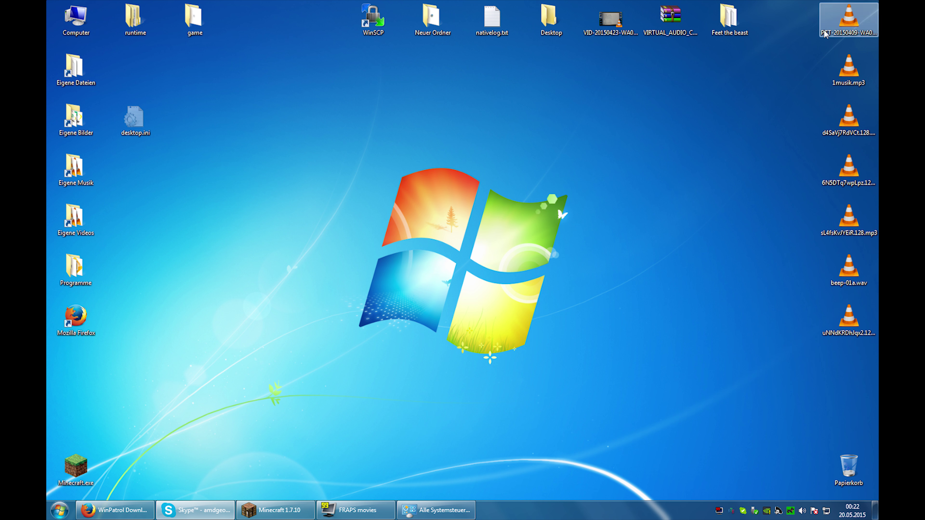
# Step: Switch to Minecraft, look at the multiplayer server list and return to the main menu
pyautogui.click(272, 512)
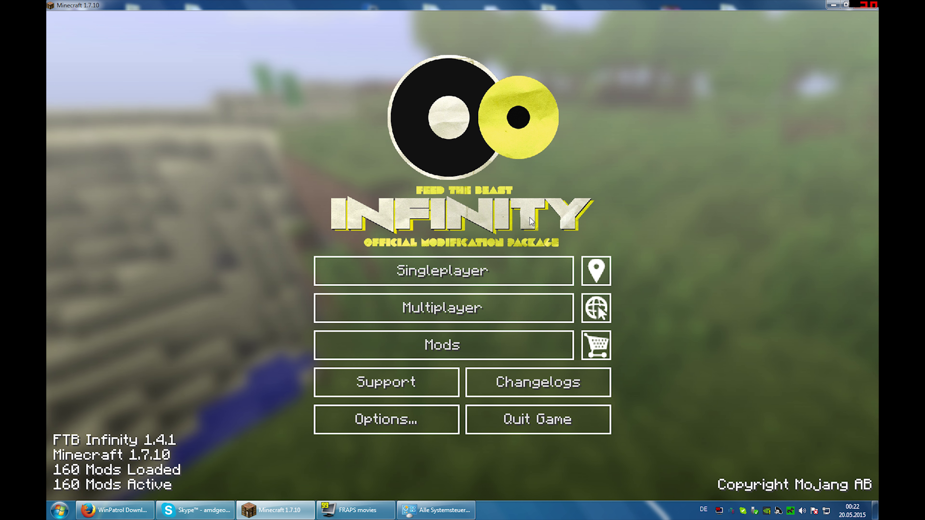
pyautogui.click(425, 311)
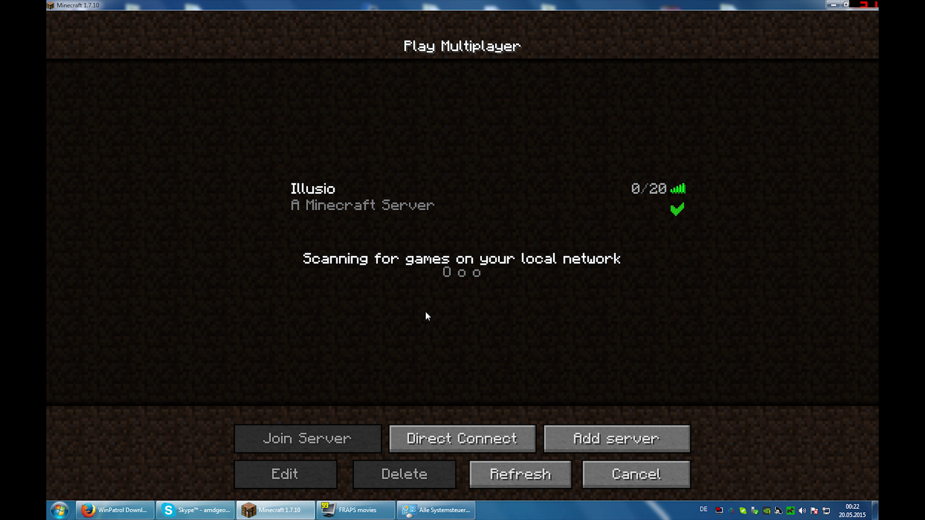
pyautogui.click(644, 478)
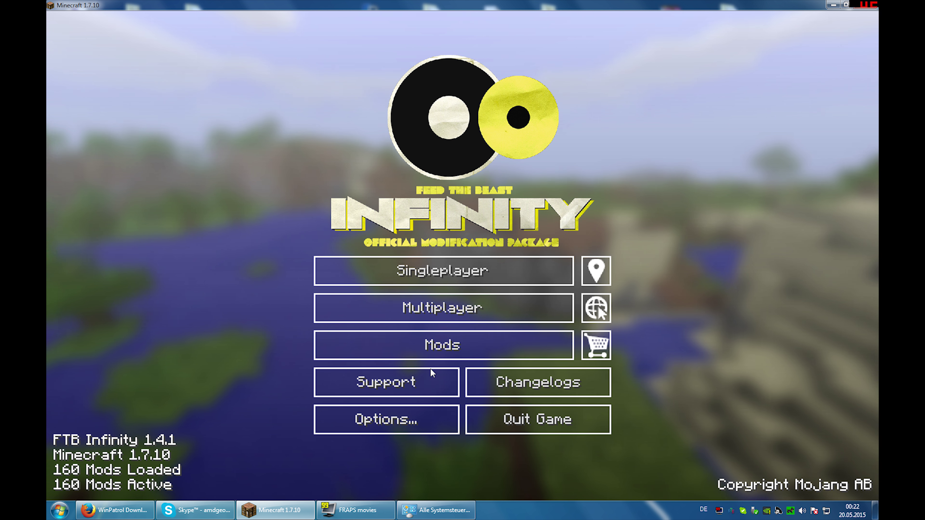
# Step: Open Minecraft's video settings, cycle the Chunk Loading modes round to Multi-Core and return to the main menu
pyautogui.click(408, 418)
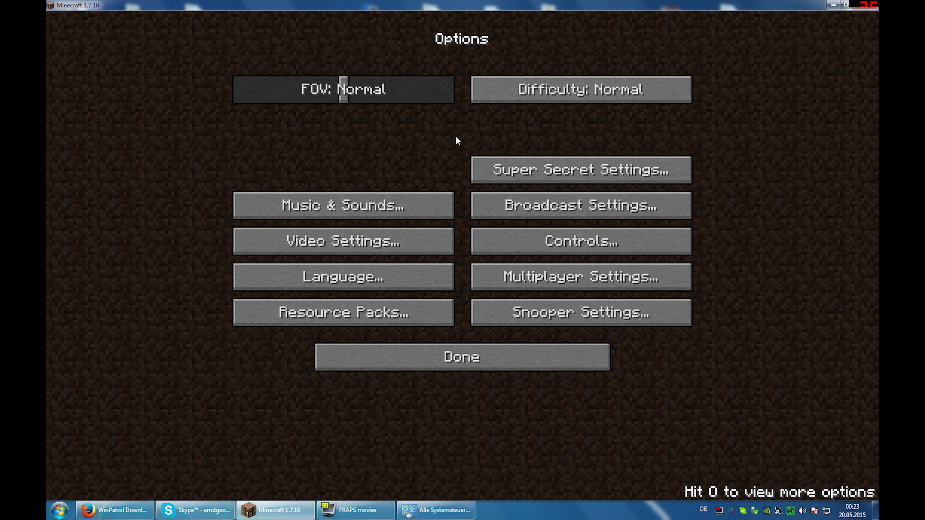
pyautogui.click(387, 240)
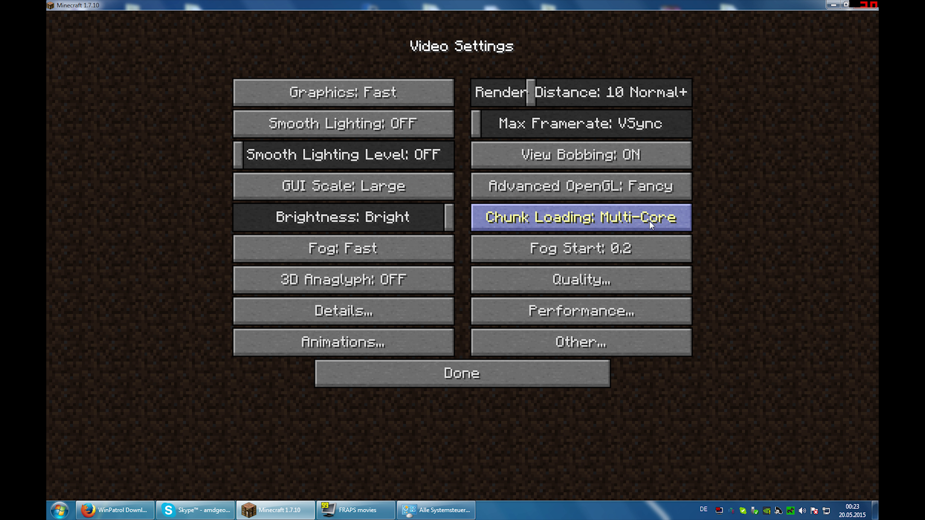
pyautogui.click(674, 219)
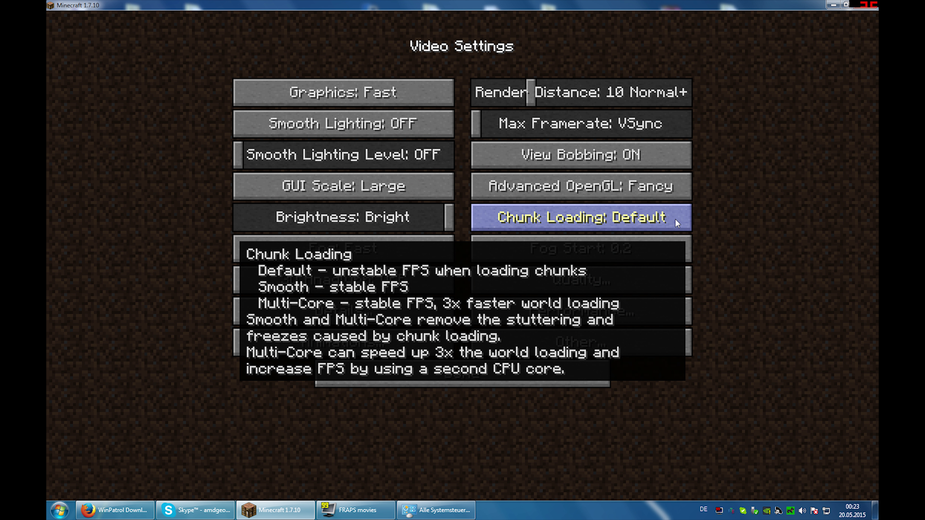
pyautogui.click(675, 218)
pyautogui.click(675, 218)
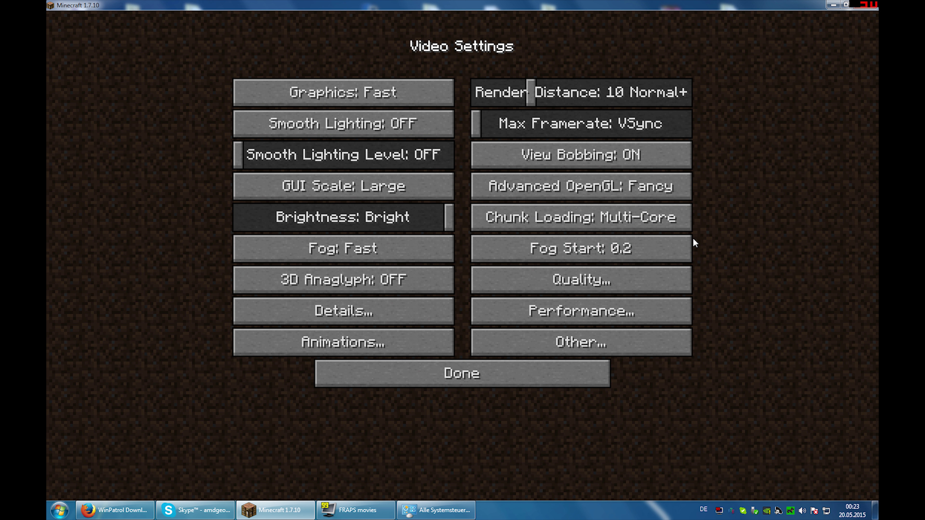
pyautogui.moveTo(645, 230)
pyautogui.click(524, 383)
pyautogui.click(530, 366)
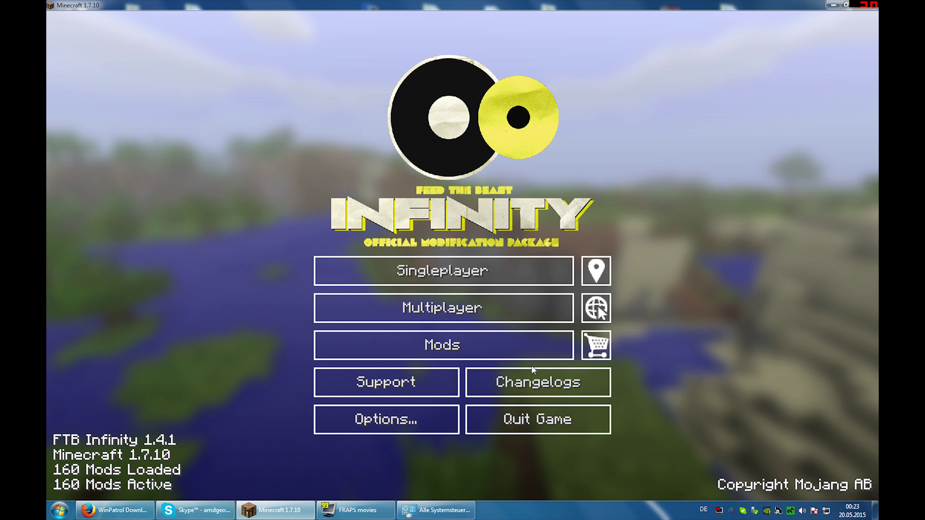